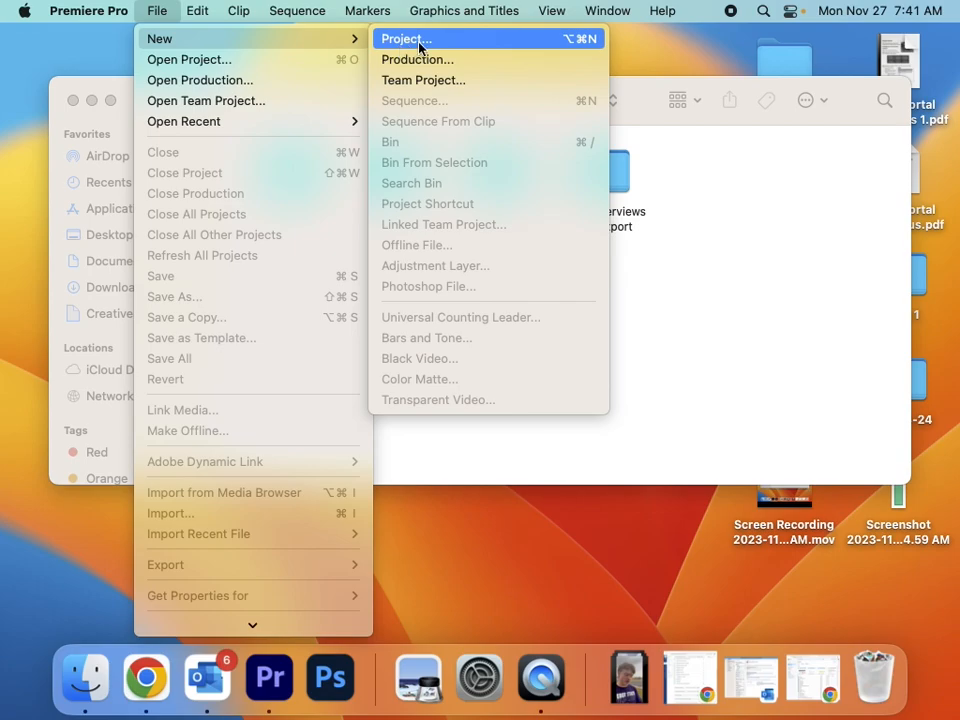
Create a new project named Street Interviews, stored in the Street Interviews Project File folder inside TV Broadcasting on the Desktop
click(420, 45)
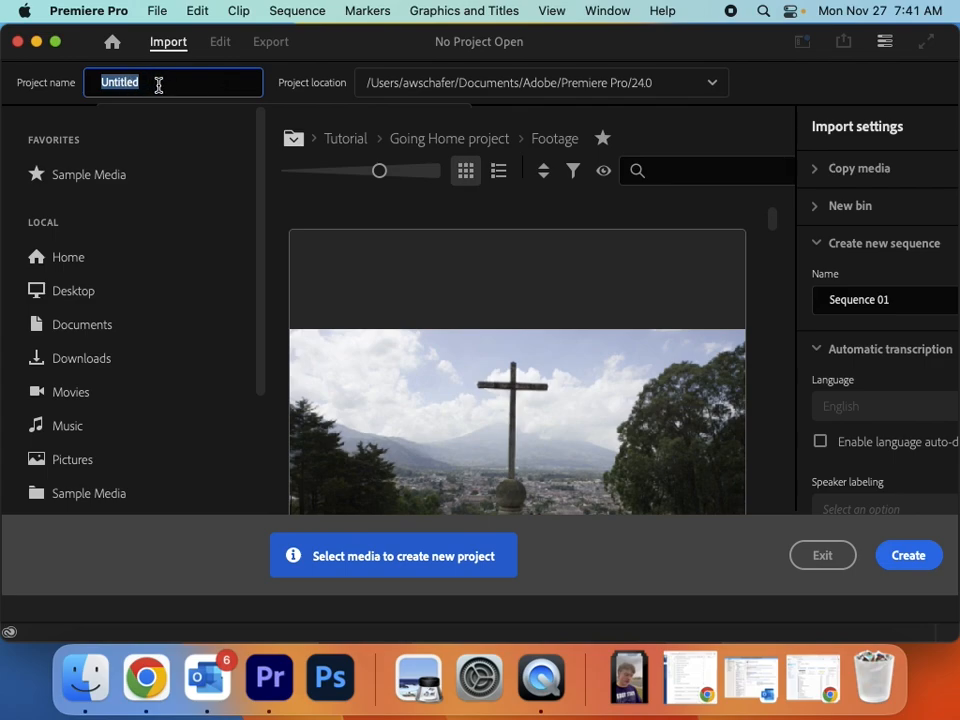
text(Street Interviews)
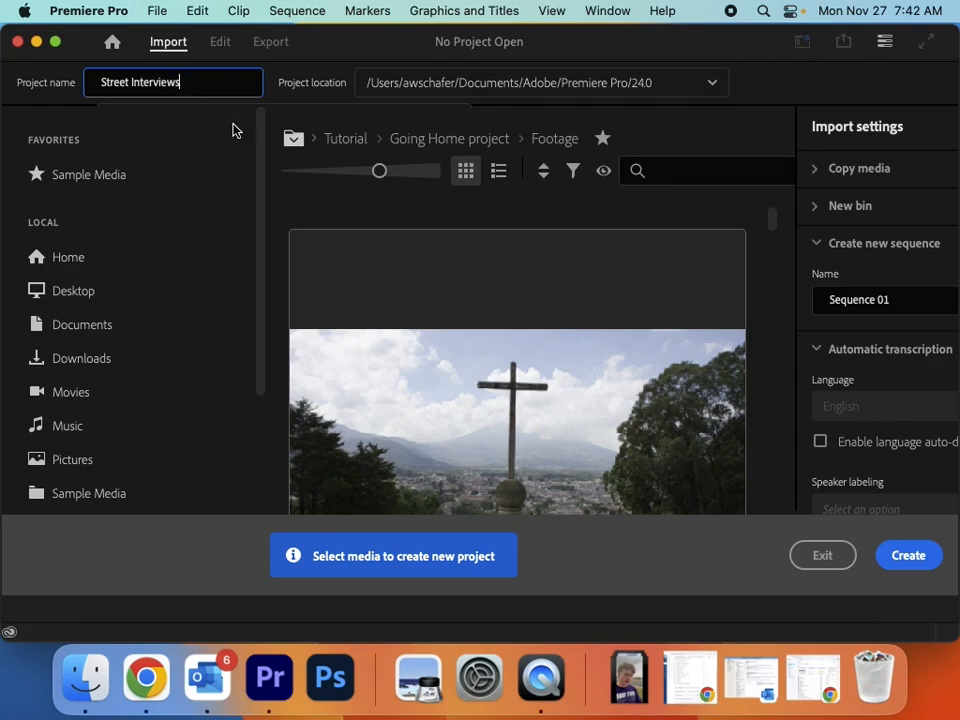
click(459, 94)
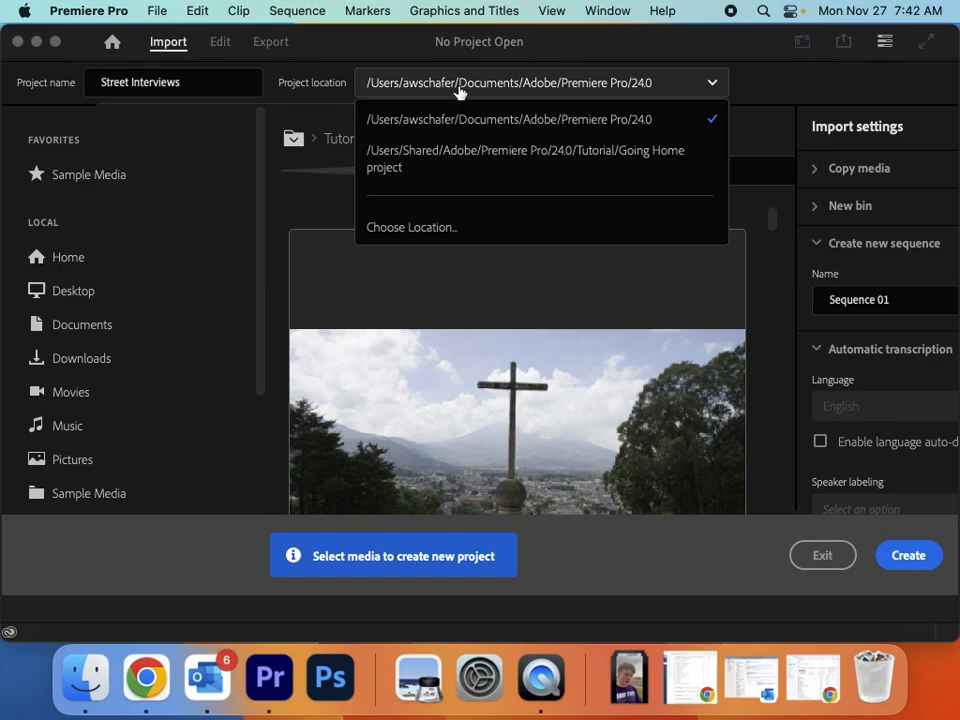
click(425, 228)
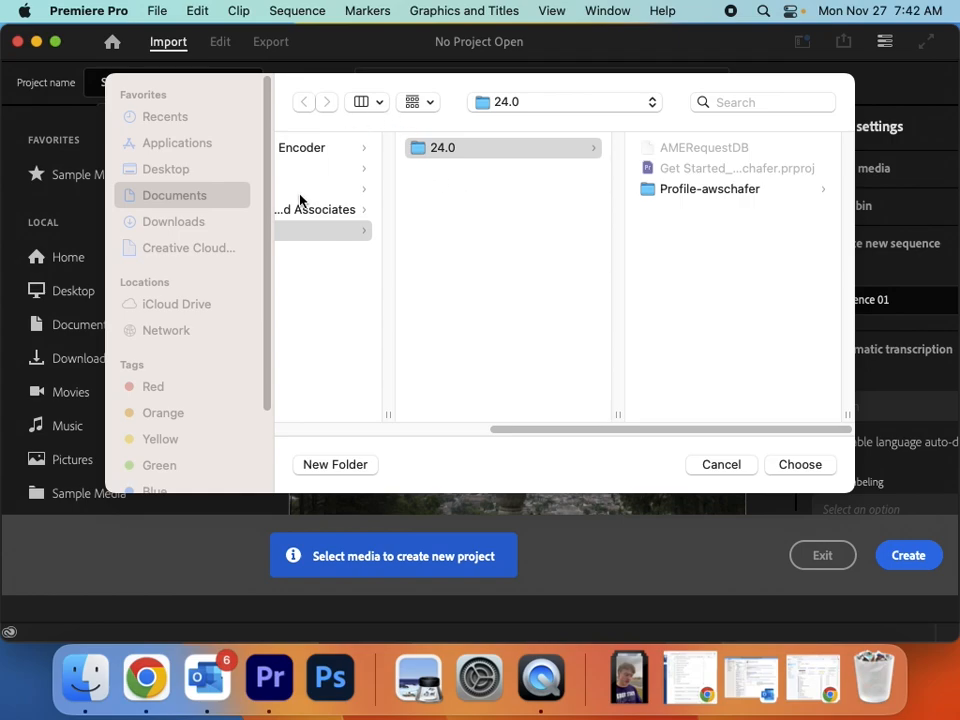
scroll(341, 232, left, 5)
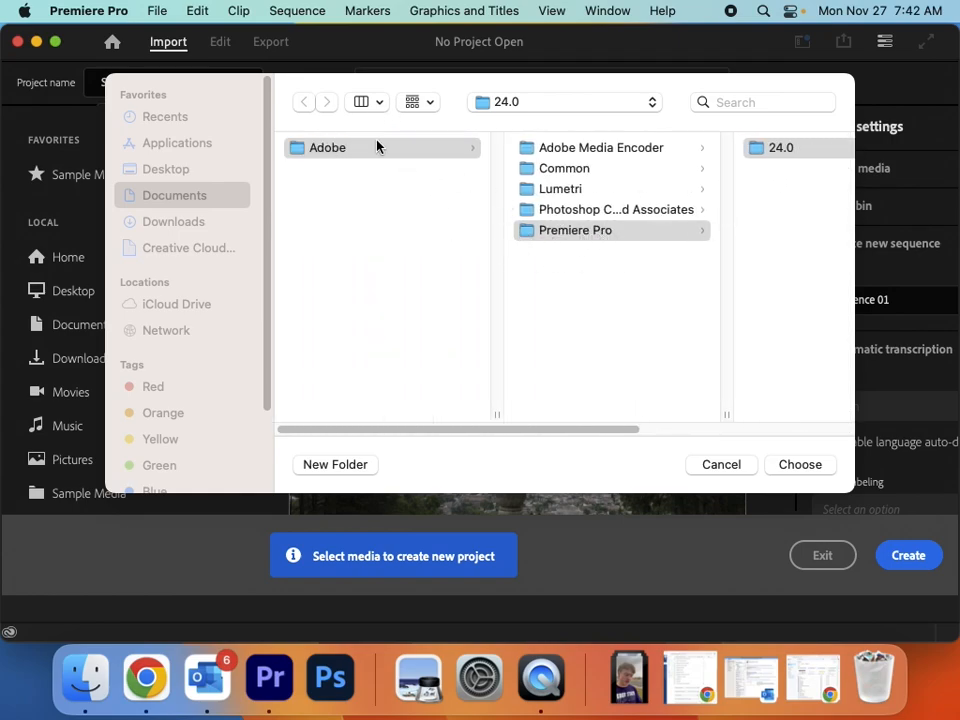
click(180, 175)
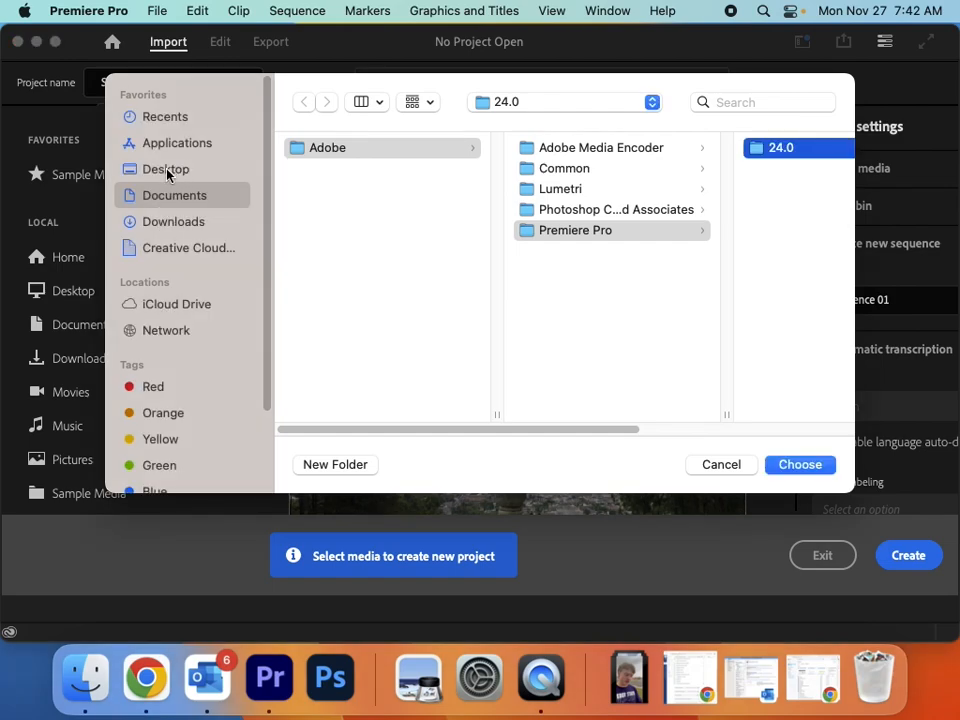
click(168, 174)
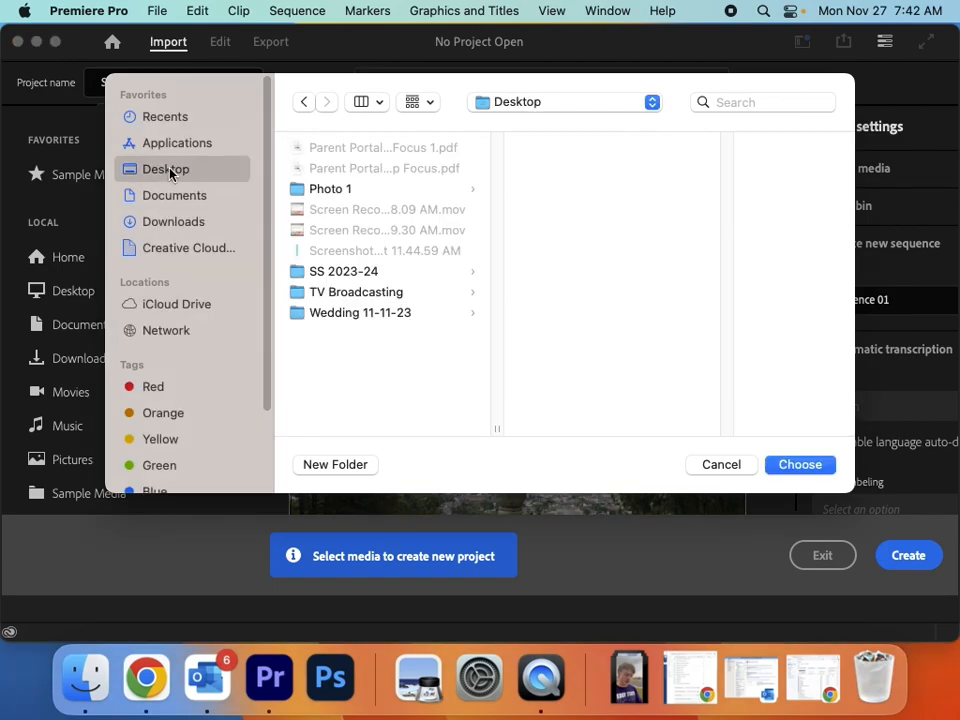
click(377, 294)
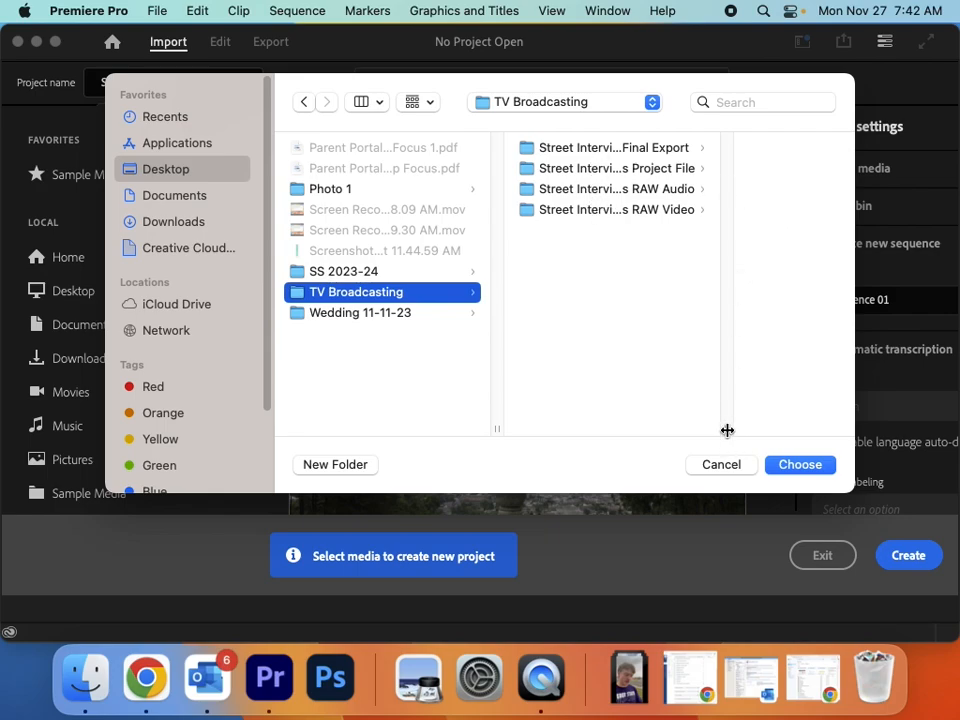
drag(726, 431, 810, 424)
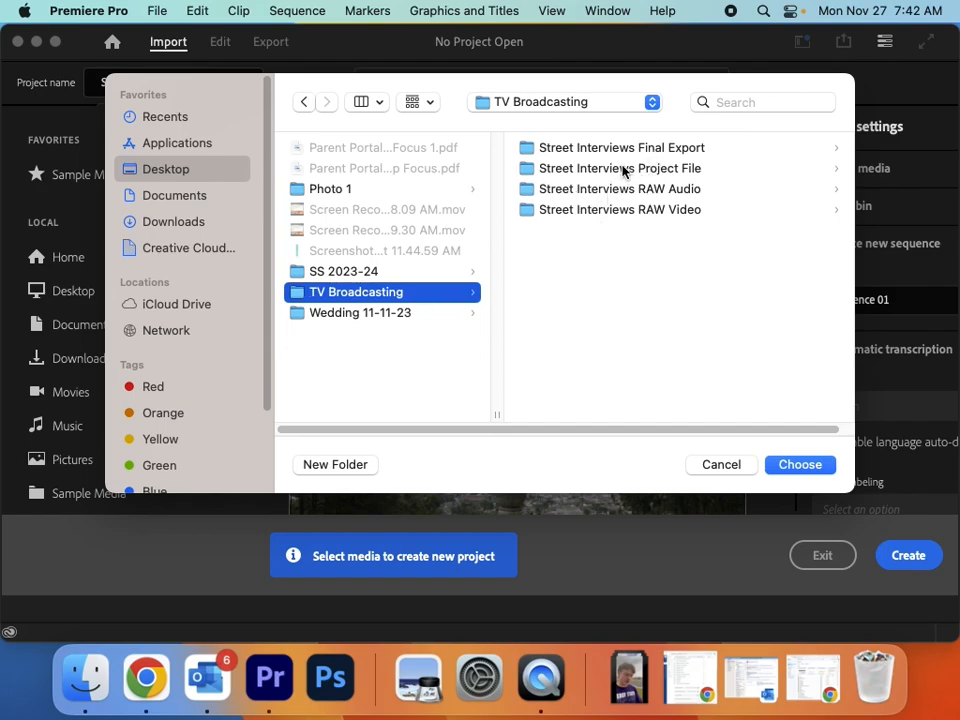
click(594, 175)
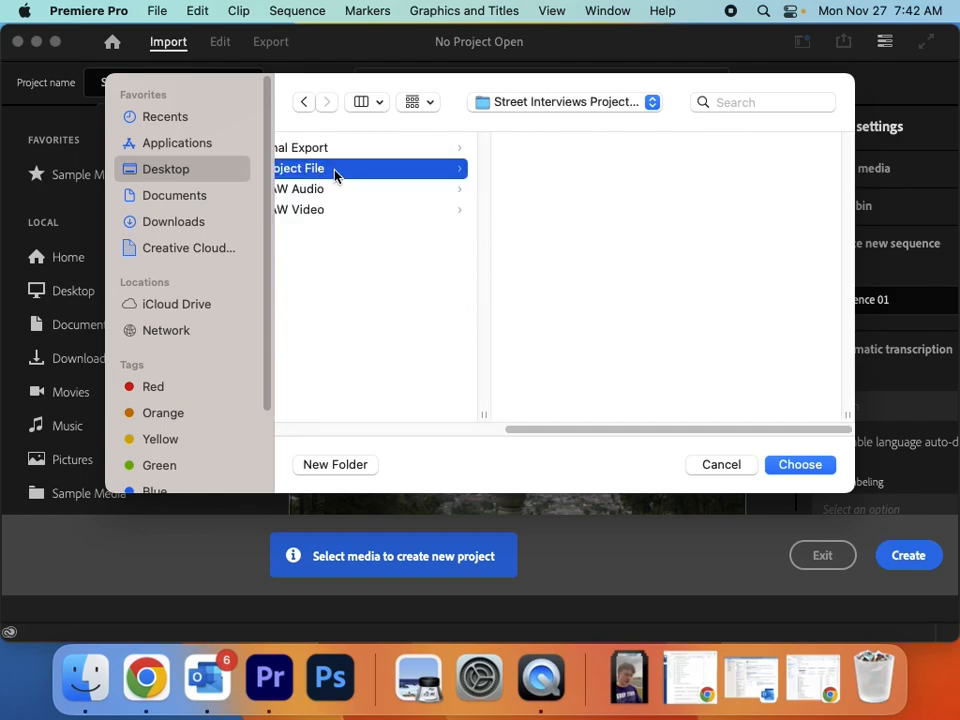
click(800, 465)
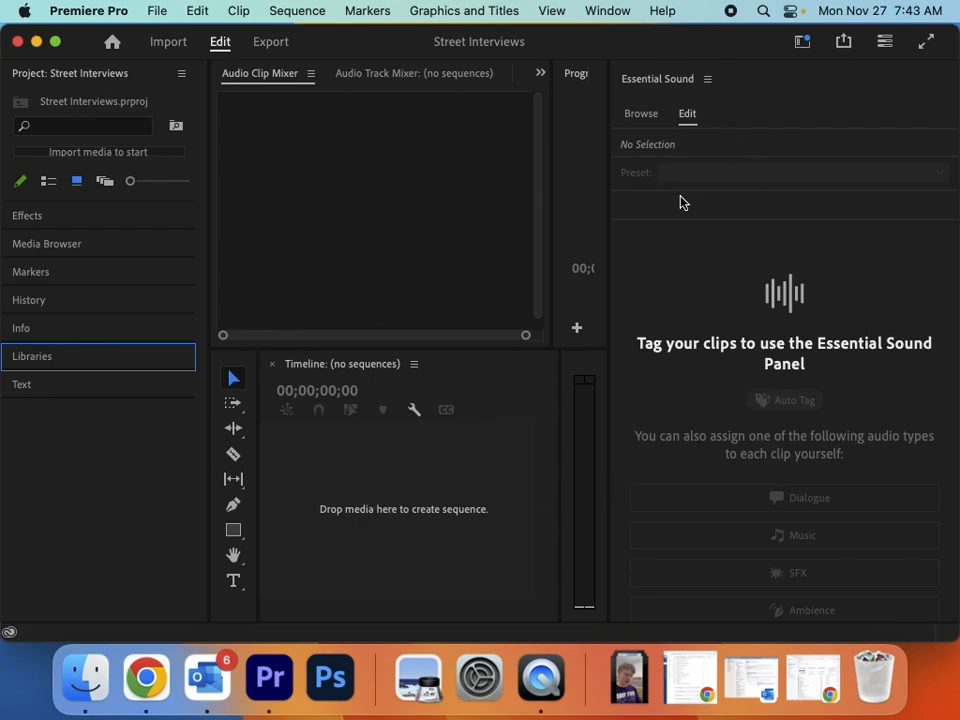
Switch the project to the Editing workspace
click(802, 43)
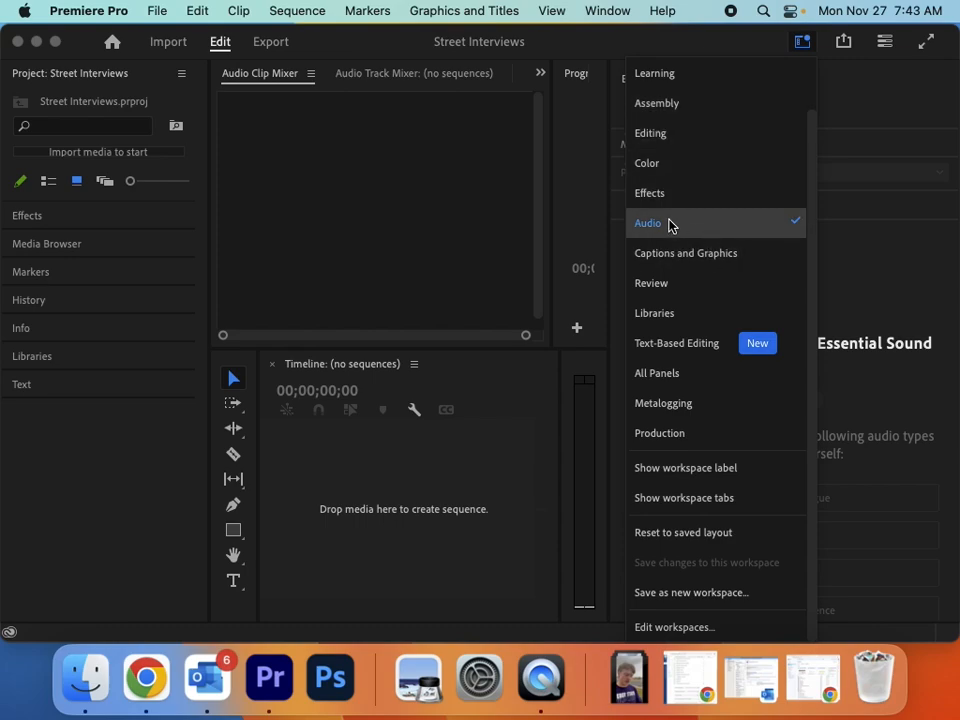
click(652, 133)
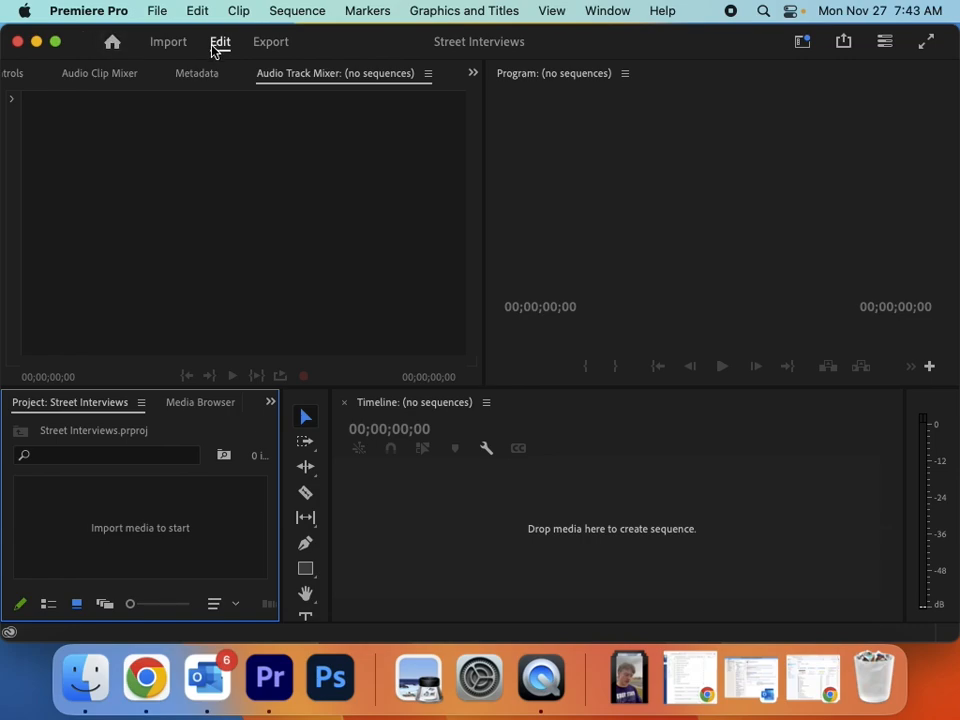
Import MVI_7689.MOV from the Street Interviews RAW Video folder into the project, then close the Finder window and restore the Premiere Pro window's position
drag(577, 55, 577, 340)
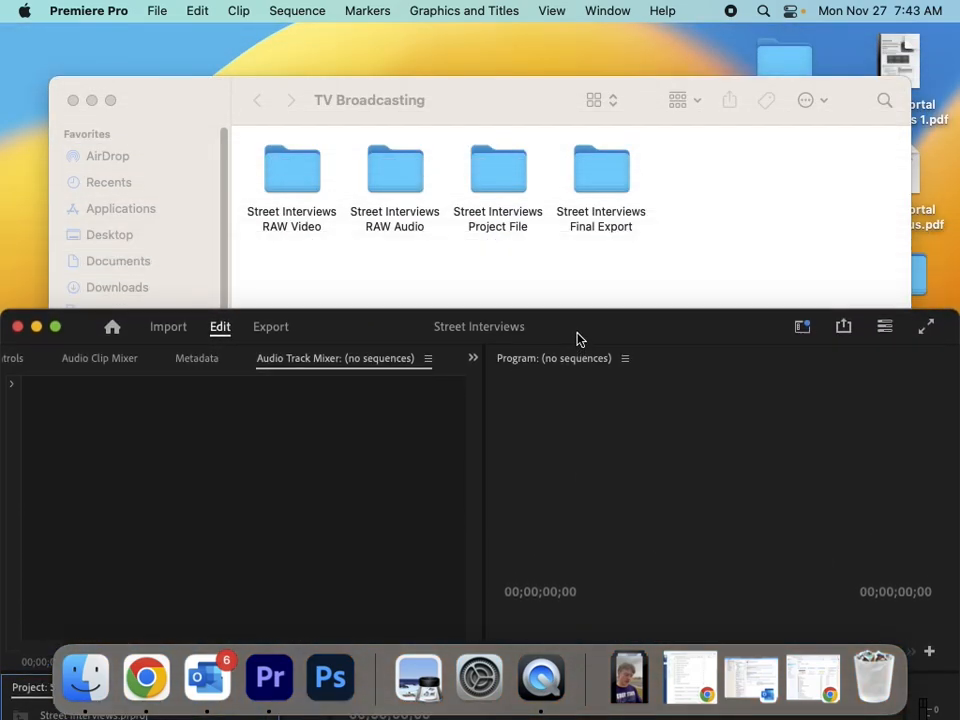
drag(489, 96, 489, 44)
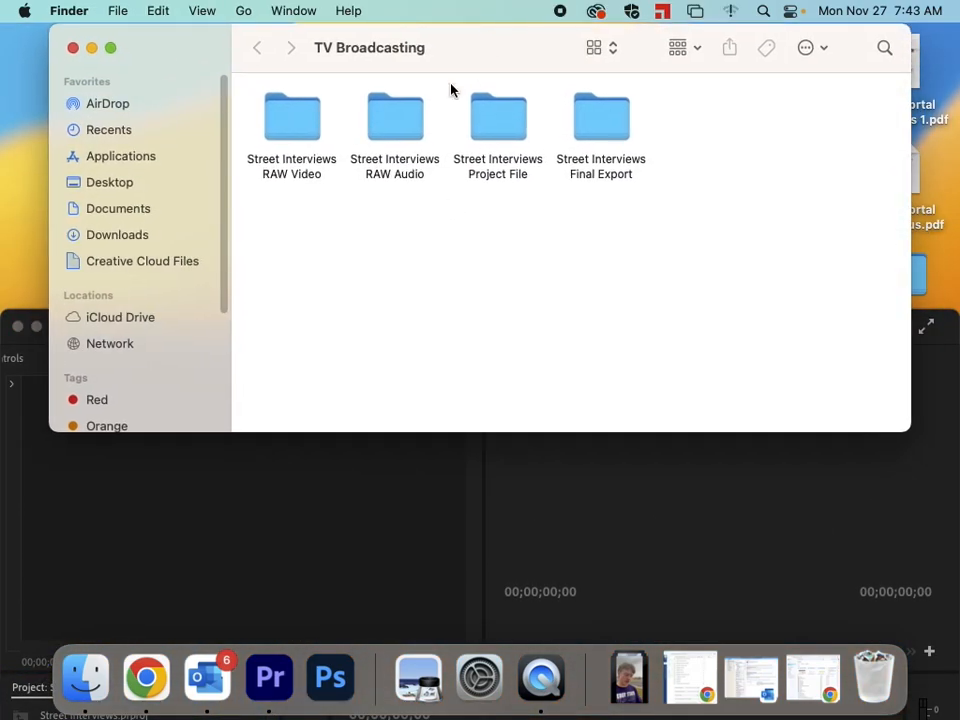
double_click(288, 126)
click(311, 118)
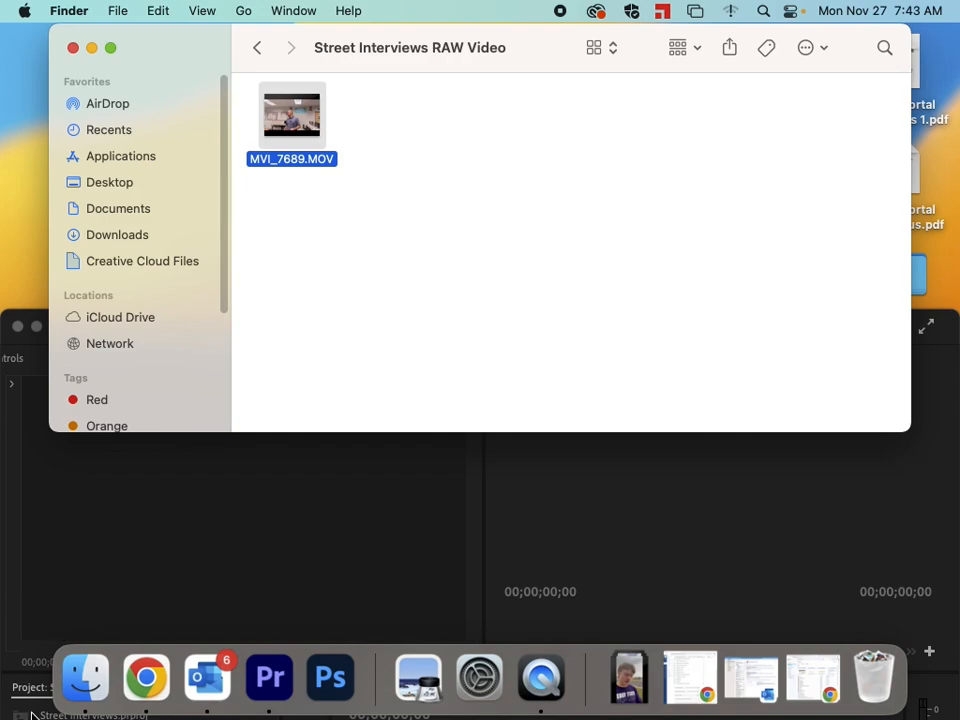
click(97, 537)
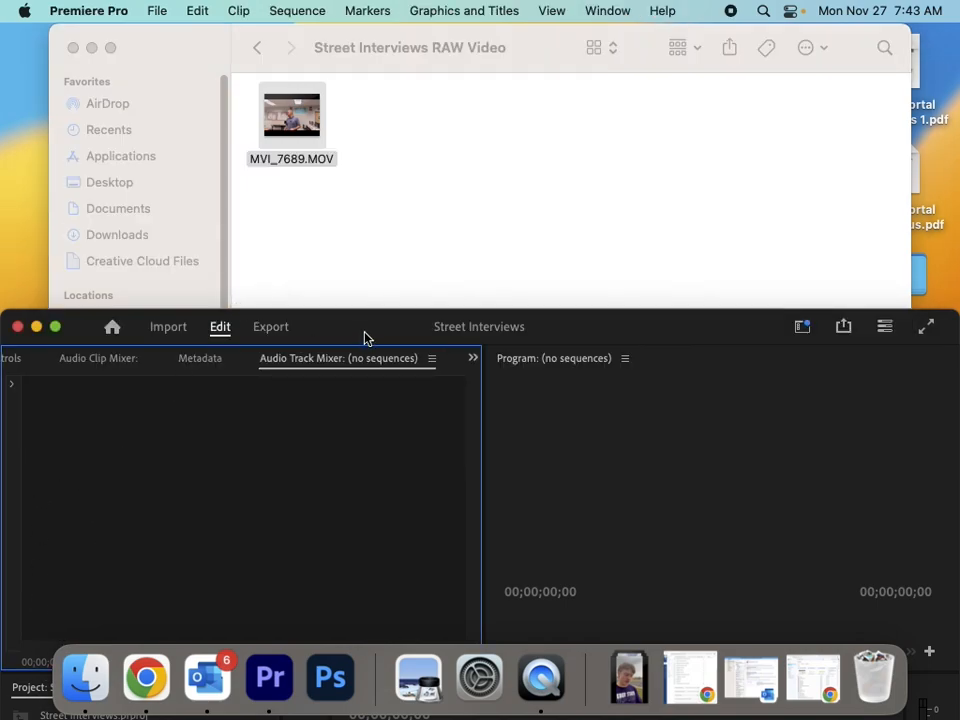
drag(364, 336, 759, 48)
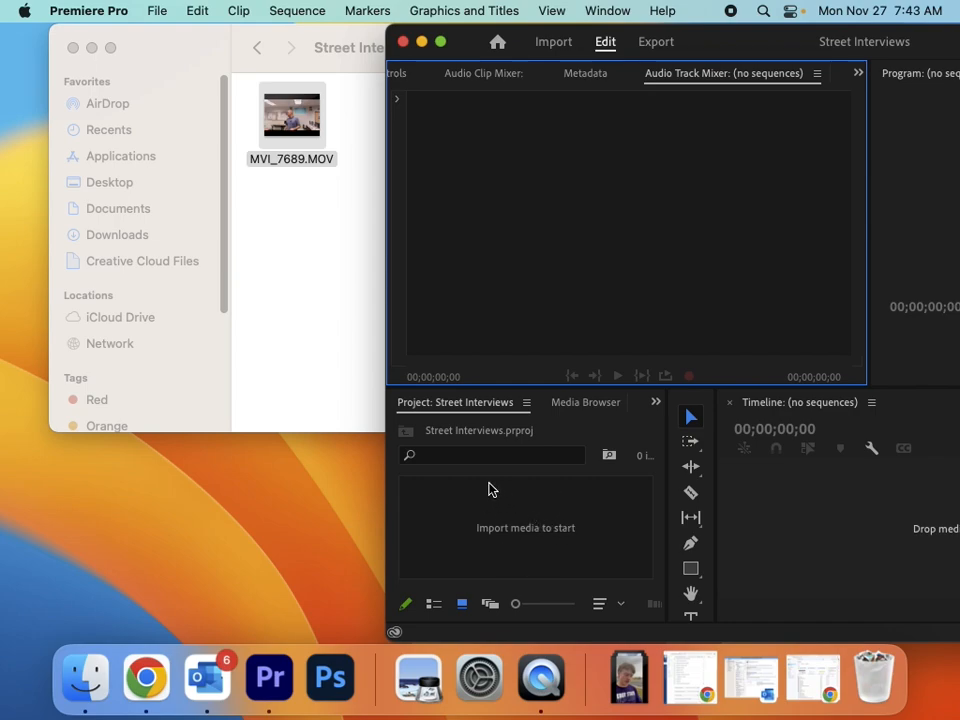
click(340, 275)
drag(292, 118, 526, 527)
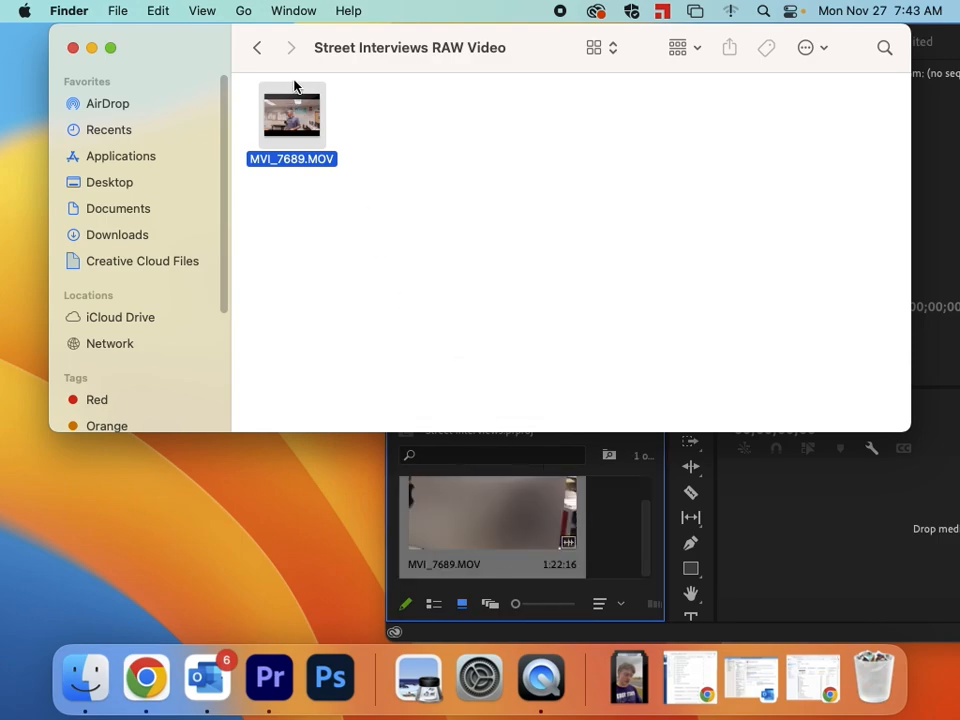
click(73, 48)
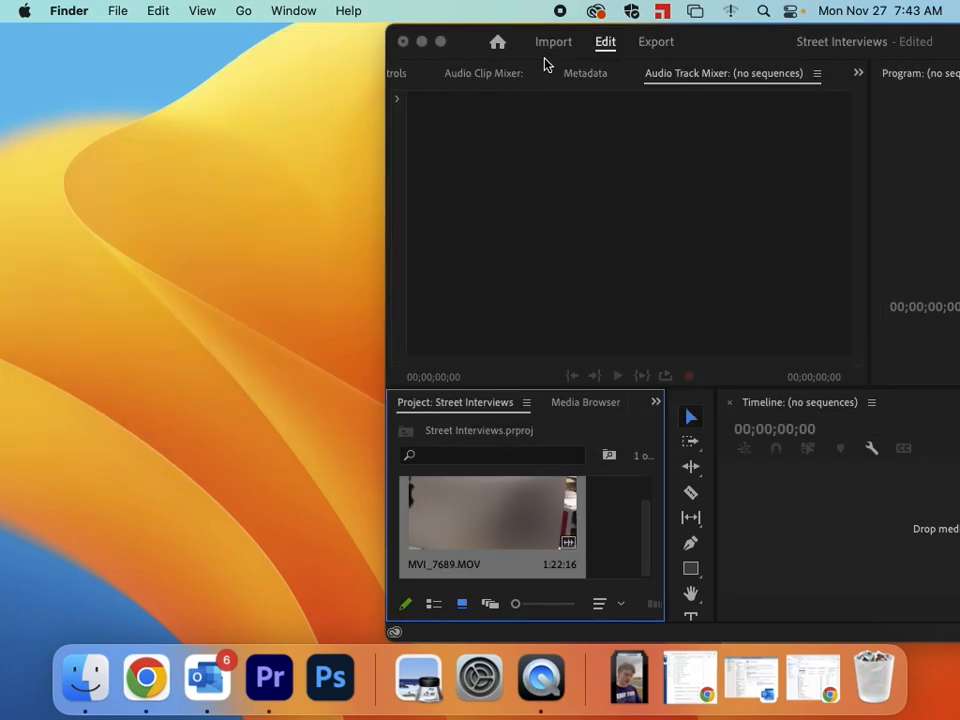
drag(471, 43, 75, 5)
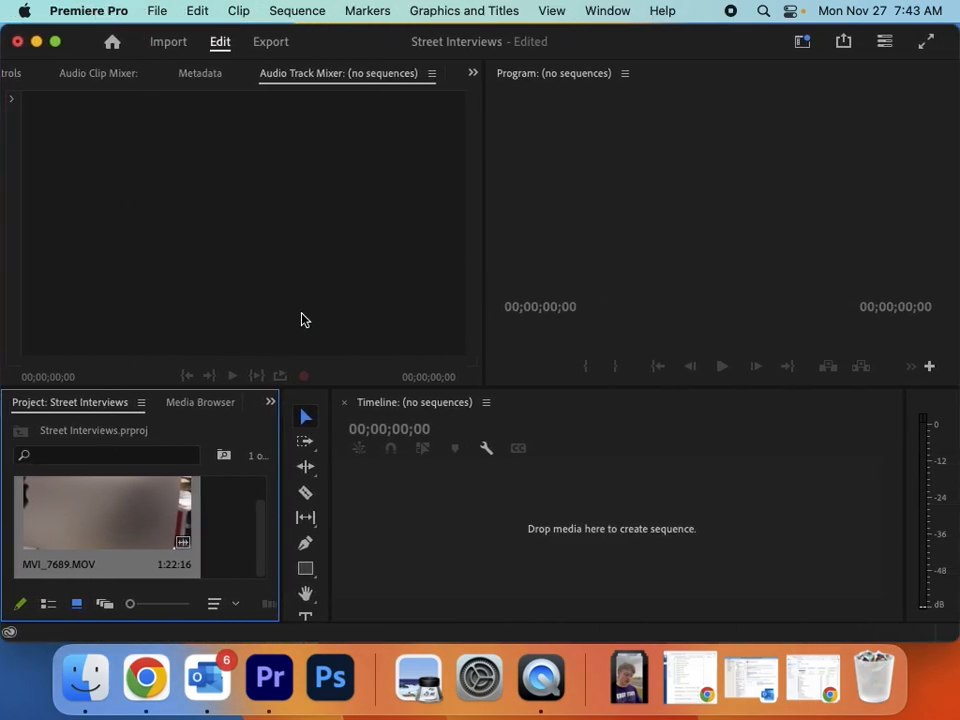
Mark MVI_7689.MOV with an in point at 00:00:00:00 and an out point at 00:00:31:27, and create a sequence from that range
double_click(120, 530)
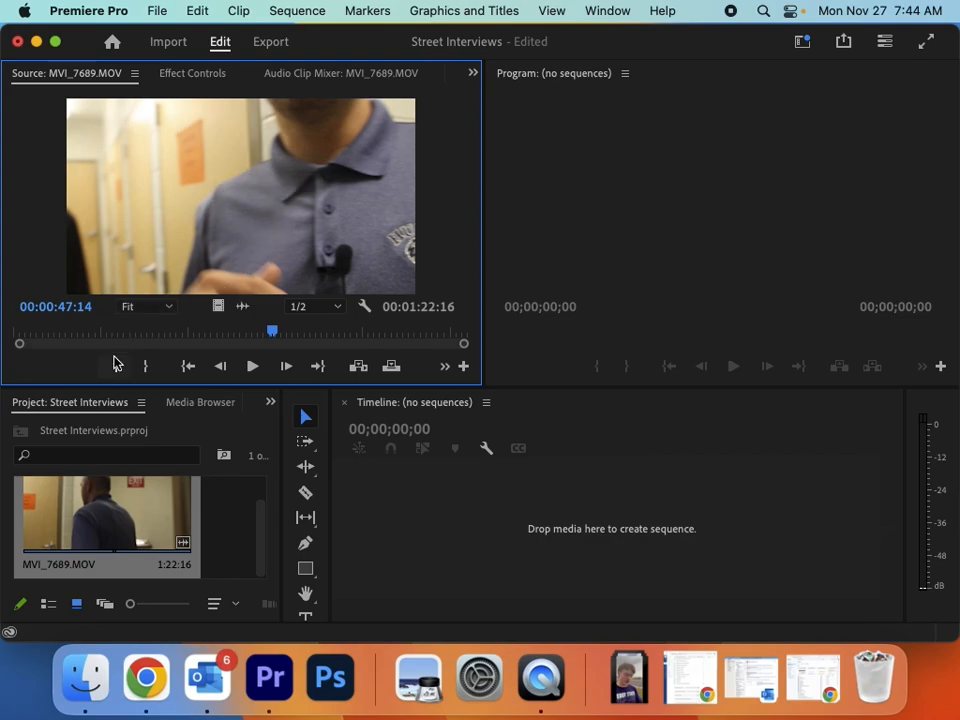
drag(272, 331, 4, 328)
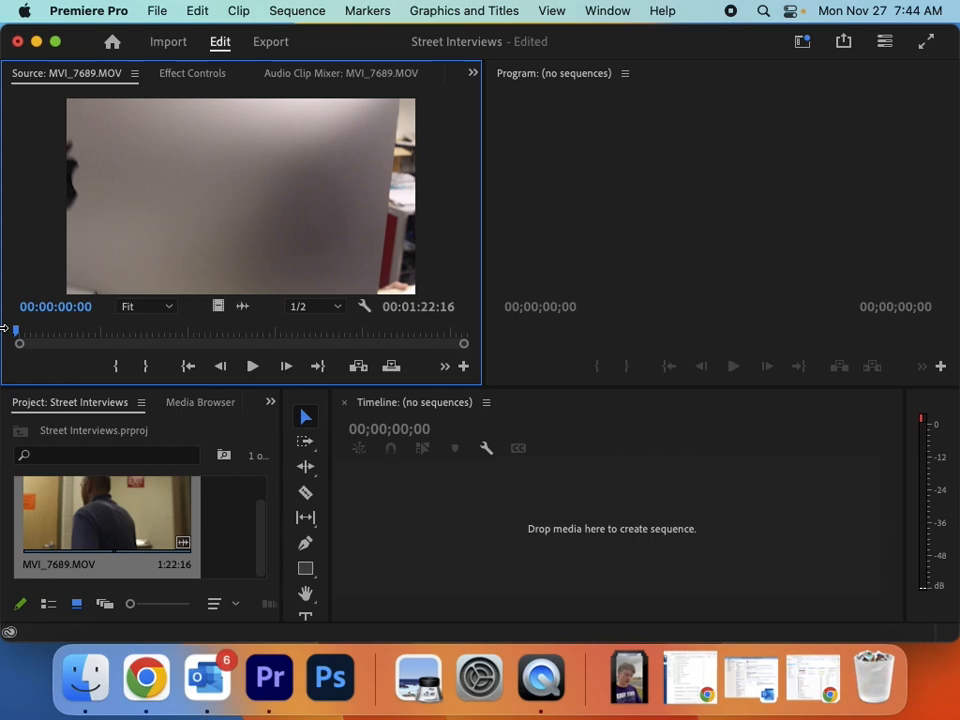
key(i)
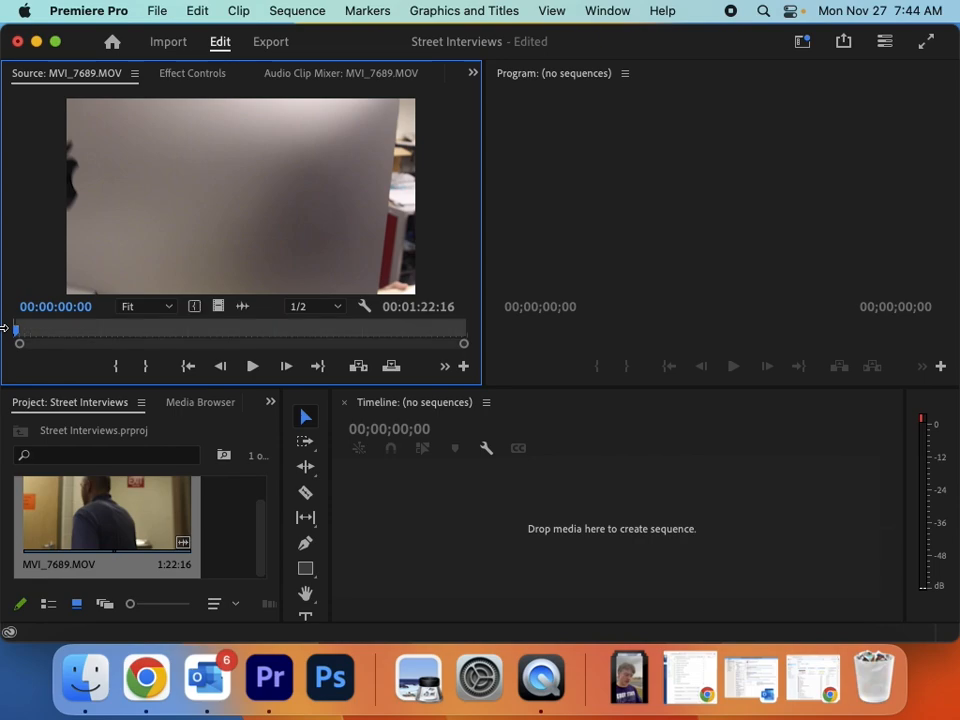
drag(140, 336, 190, 337)
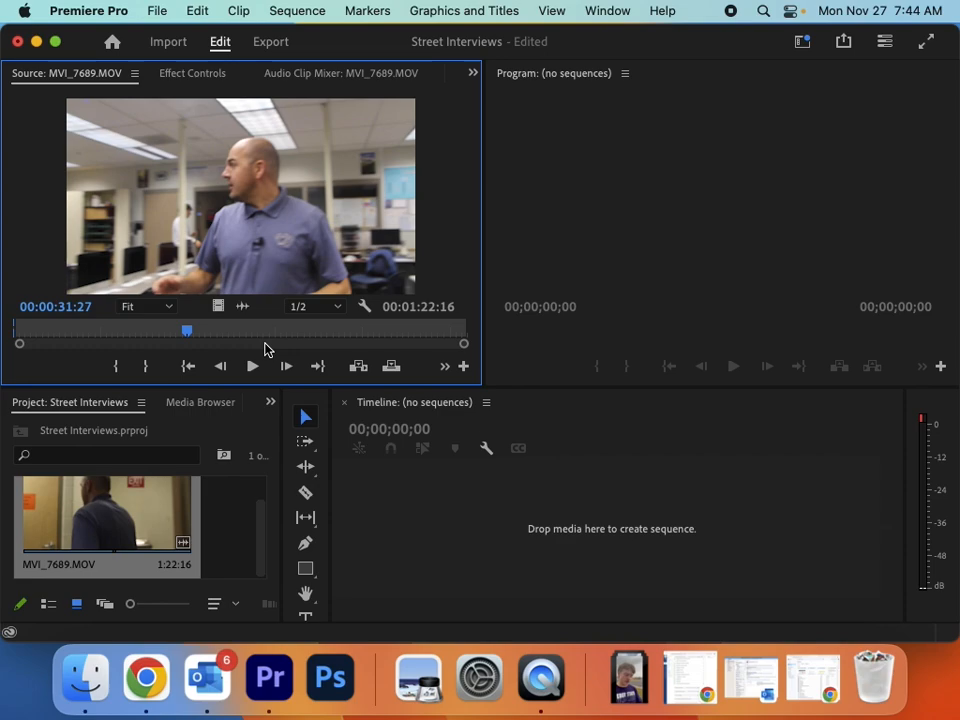
key(o)
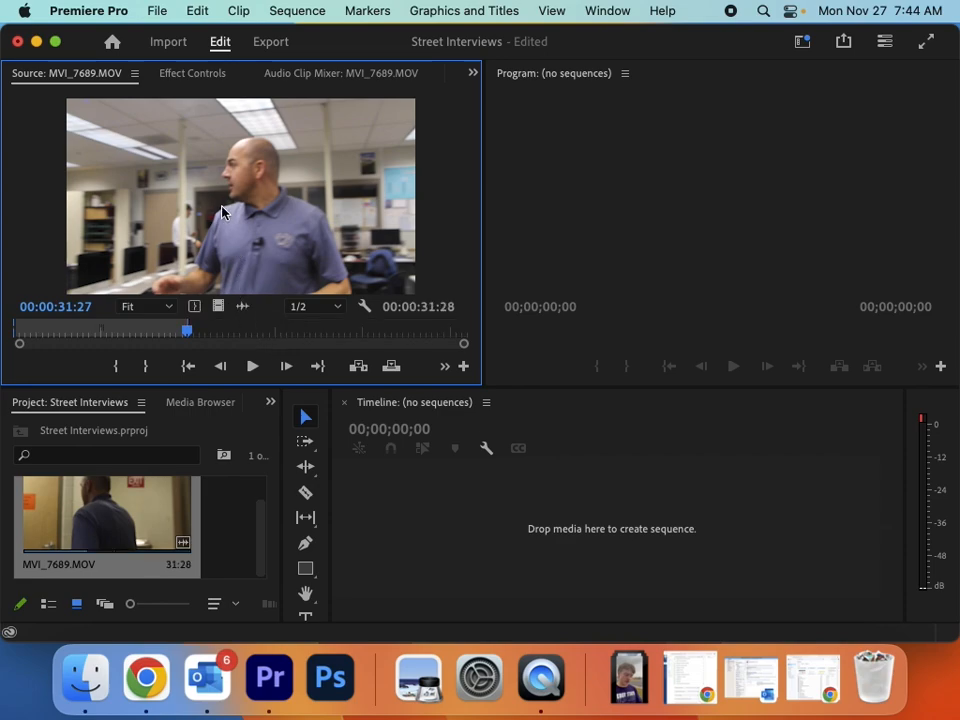
drag(210, 193, 465, 528)
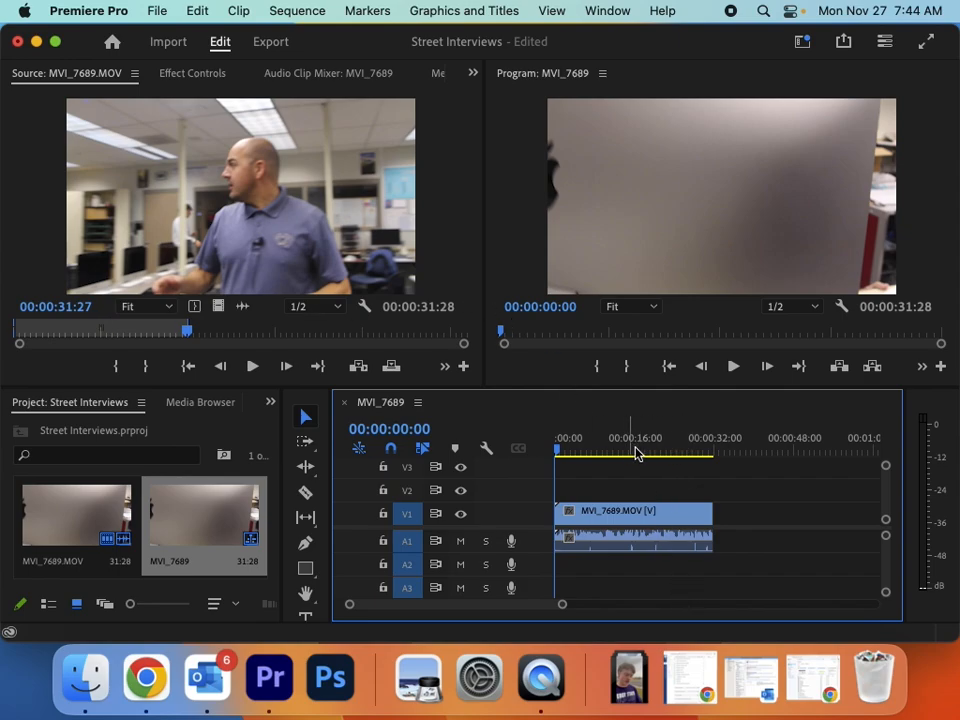
Review the opening seconds of the MVI_7689 sequence from its start, alternating forward and reverse playback with pauses
drag(600, 450, 536, 448)
key(space)
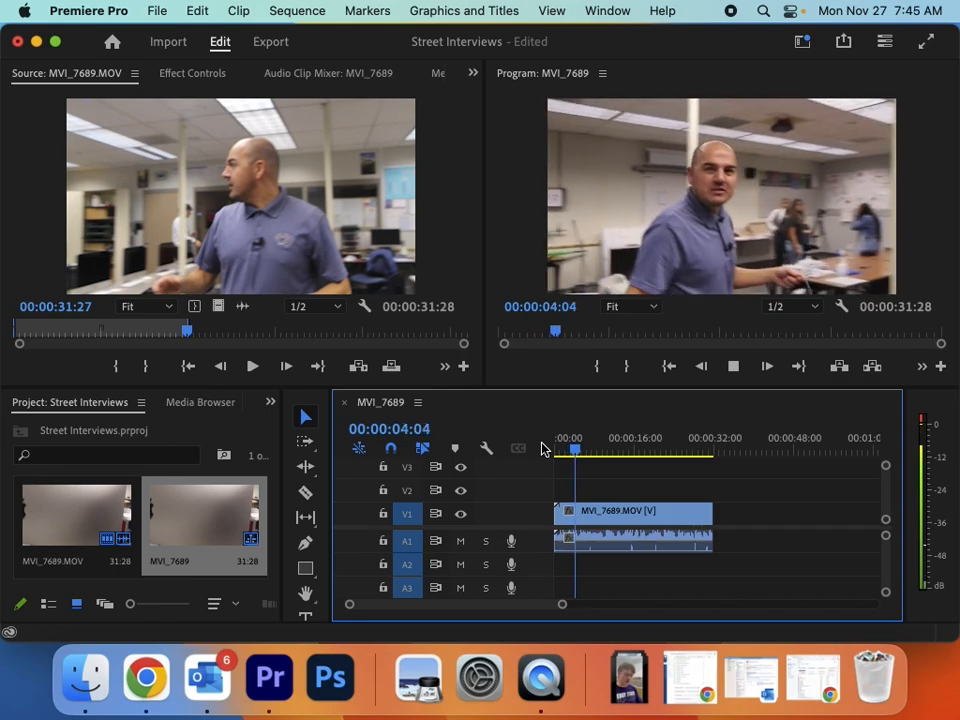
key(space)
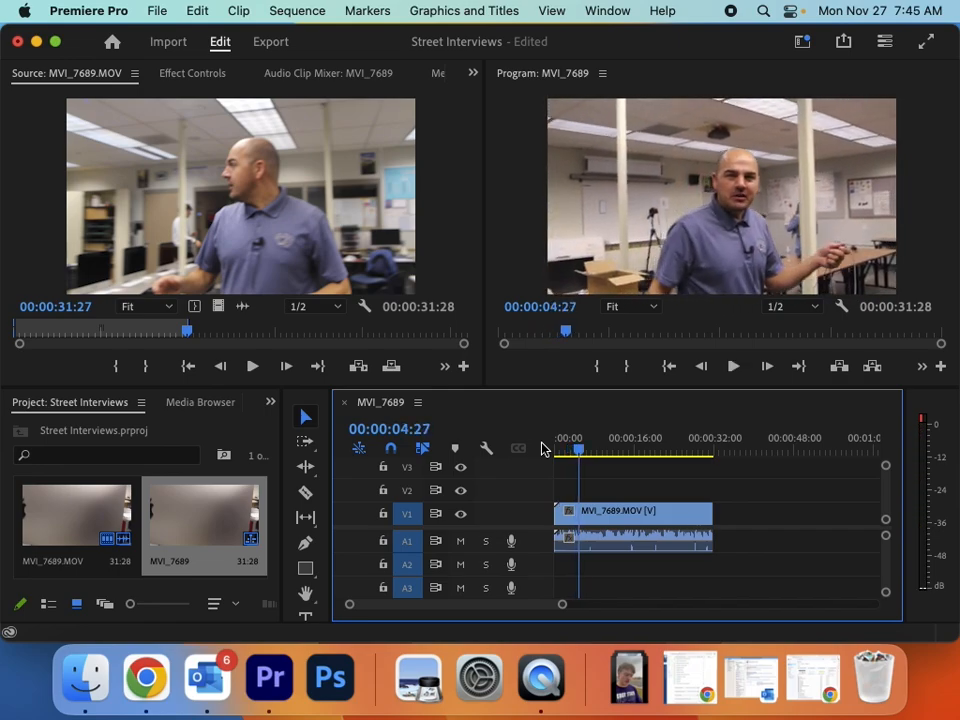
key(j)
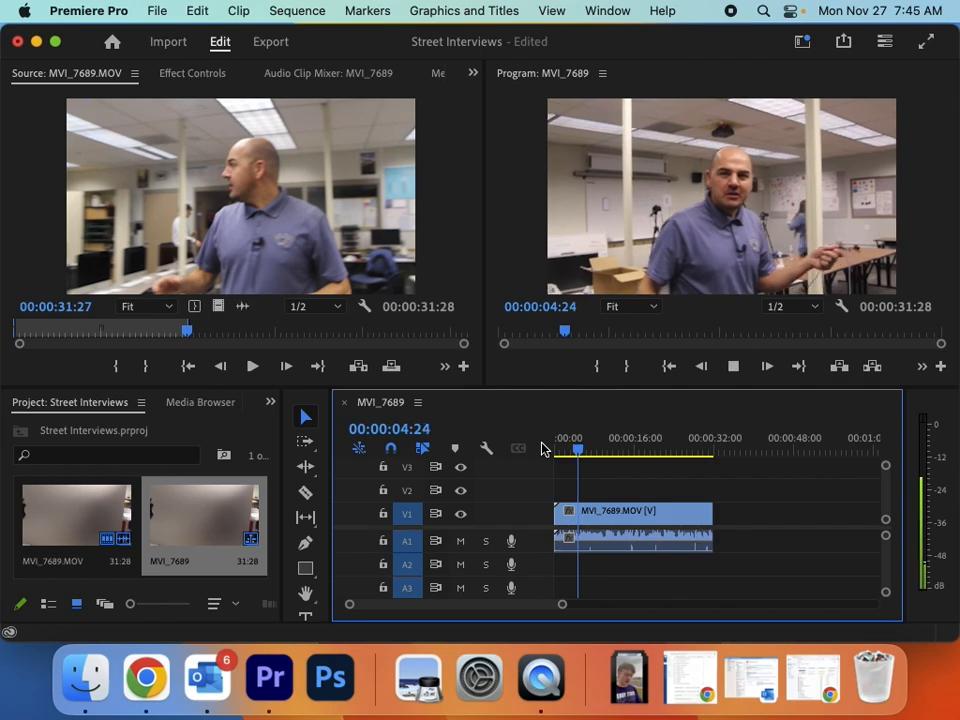
key(k)
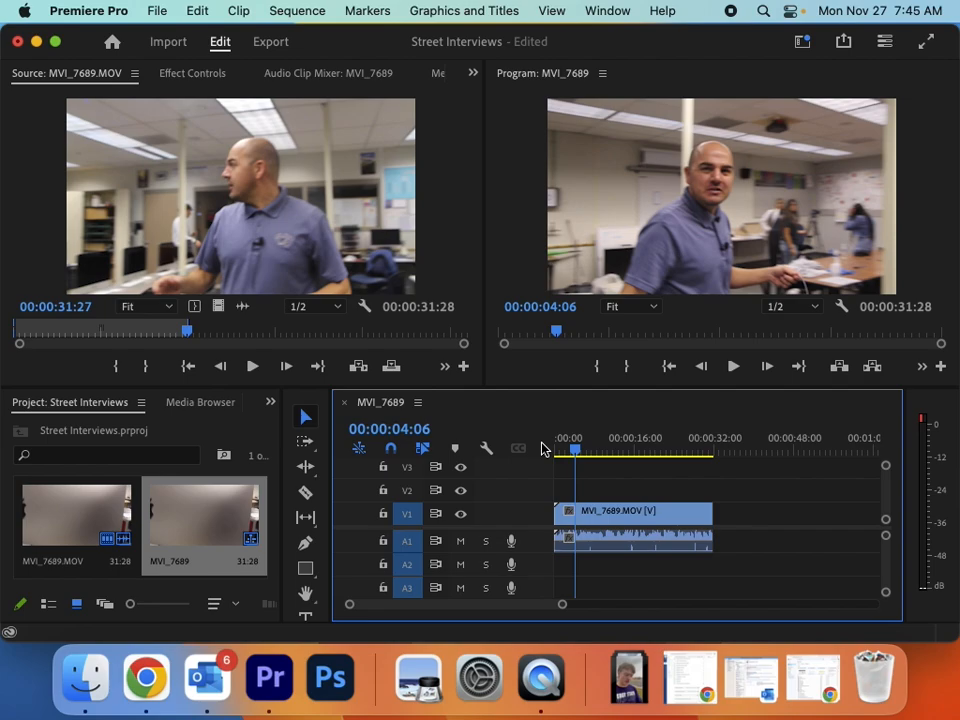
key(space)
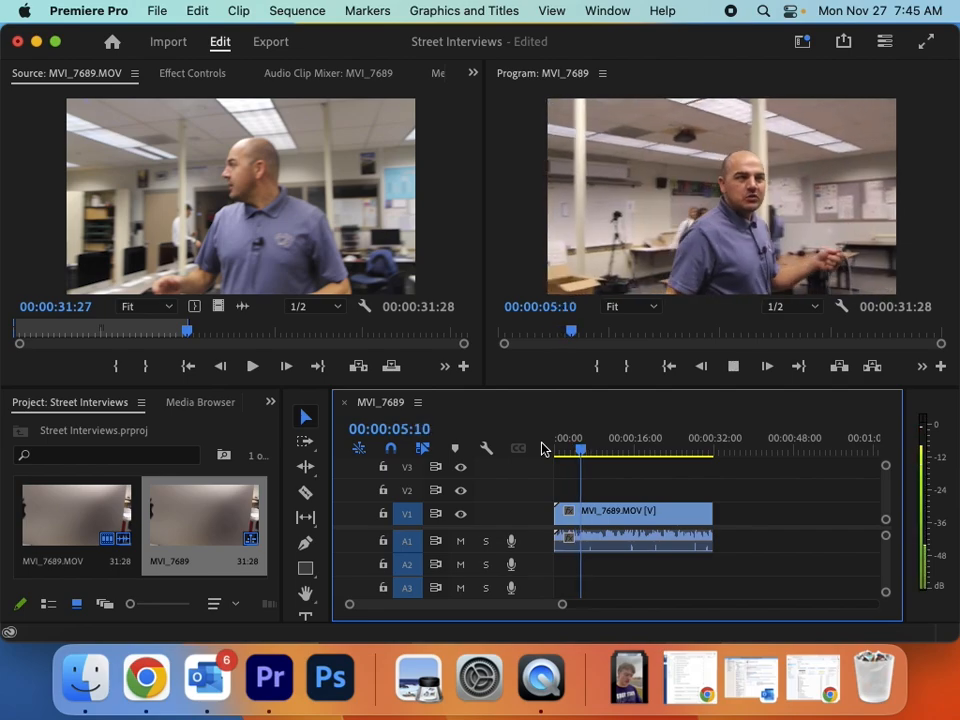
key(space)
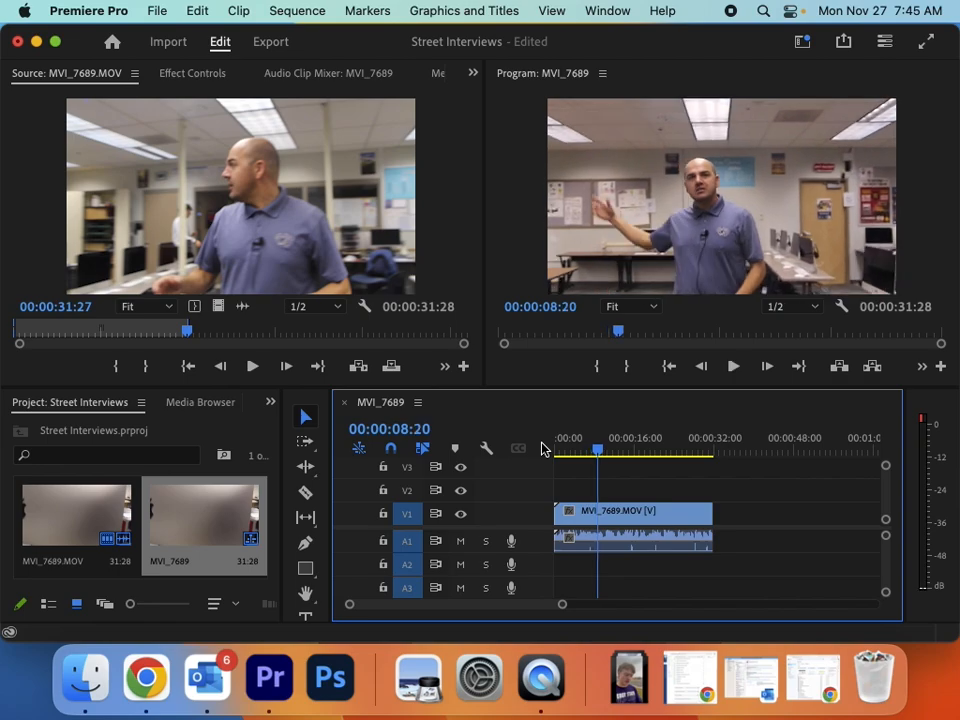
key(j)
key(k)
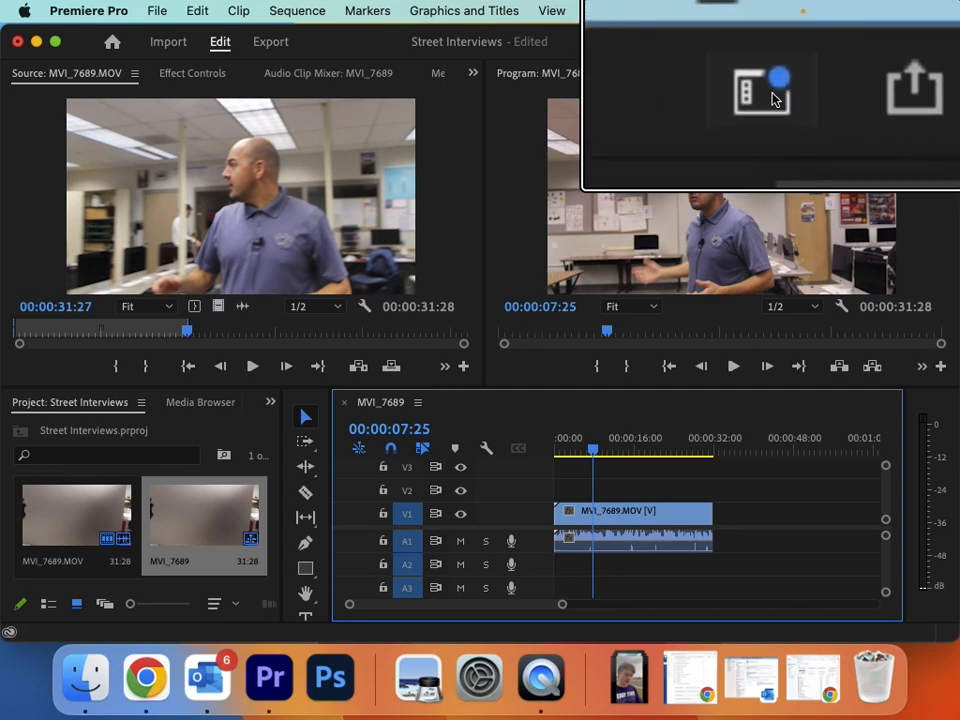
Switch to the Audio workspace, and dismiss the crash report without sending it
click(806, 47)
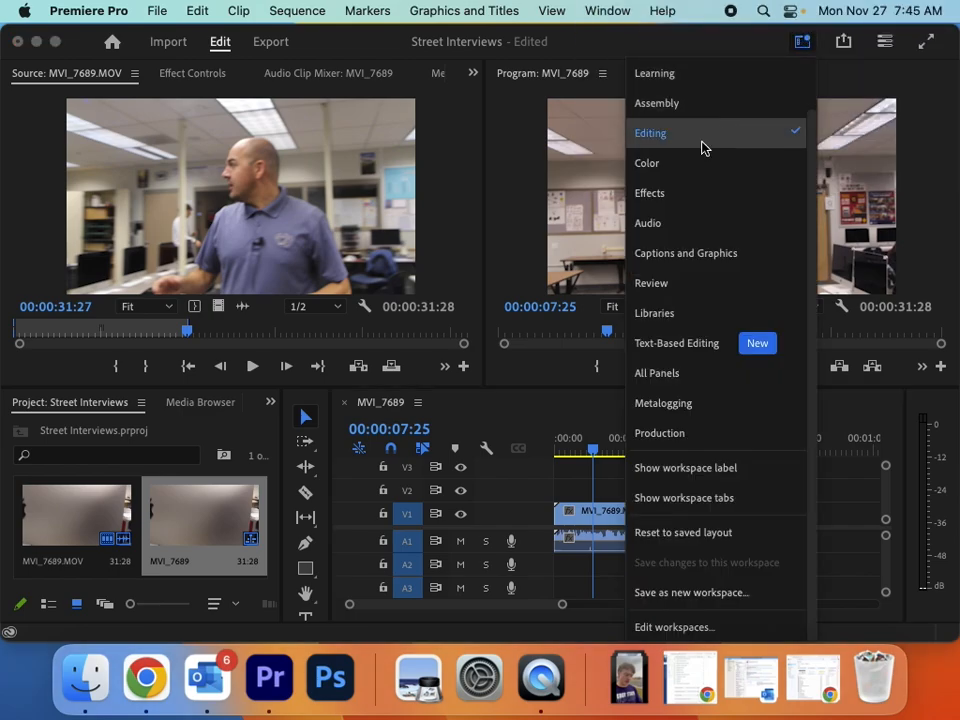
click(670, 229)
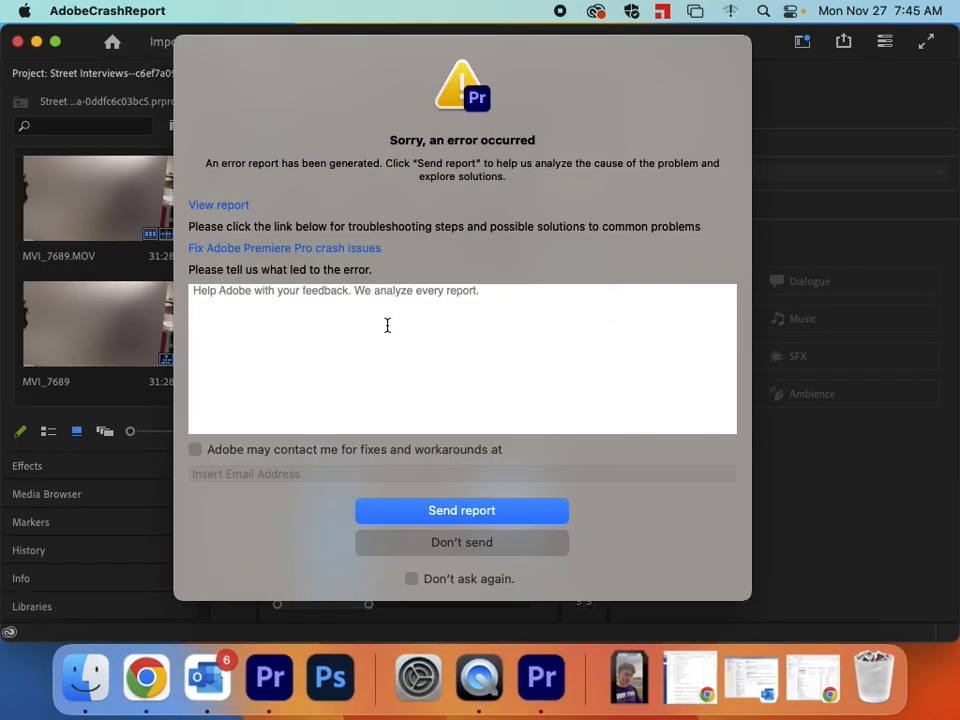
click(489, 543)
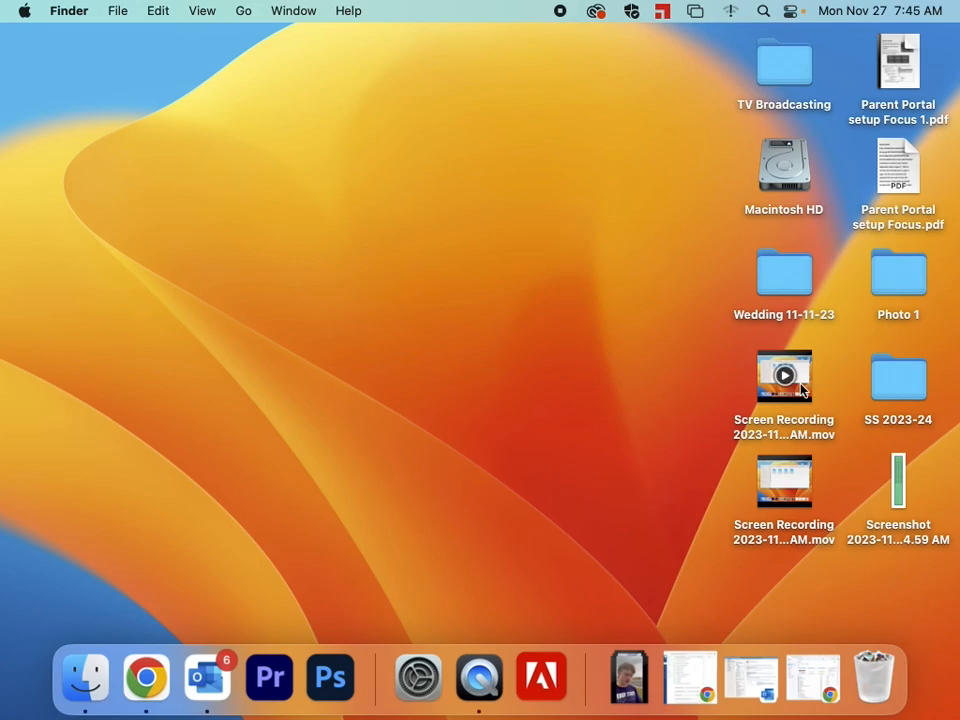
Reopen Street Interviews.prproj from the TV Broadcasting folder's Street Interviews Project File subfolder, closing the Finder window and dismissing the recovery notice
double_click(783, 60)
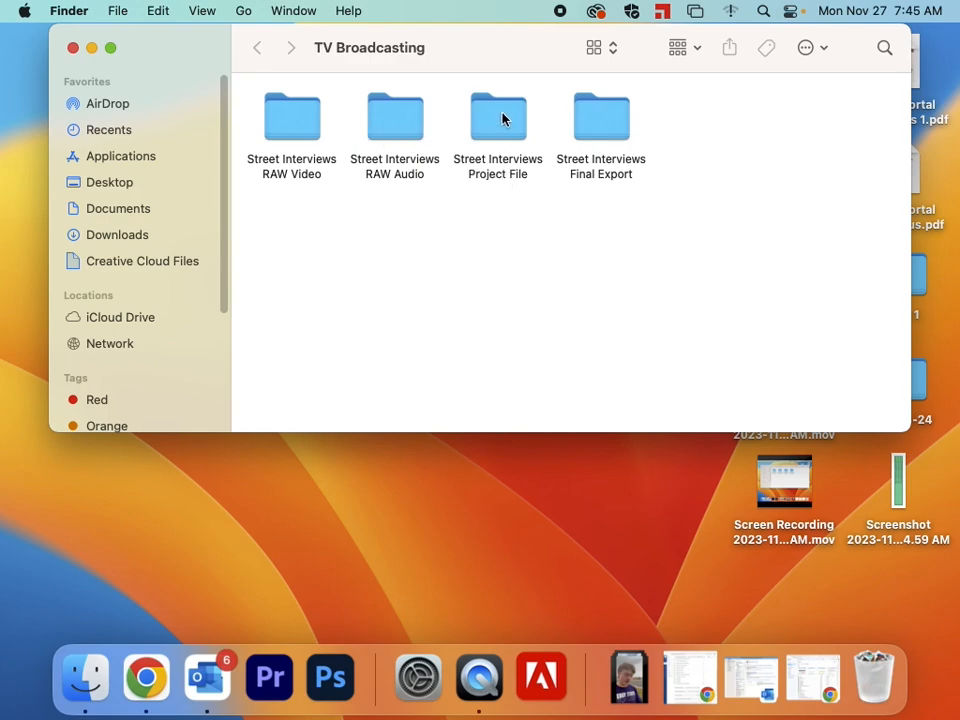
double_click(500, 118)
double_click(398, 118)
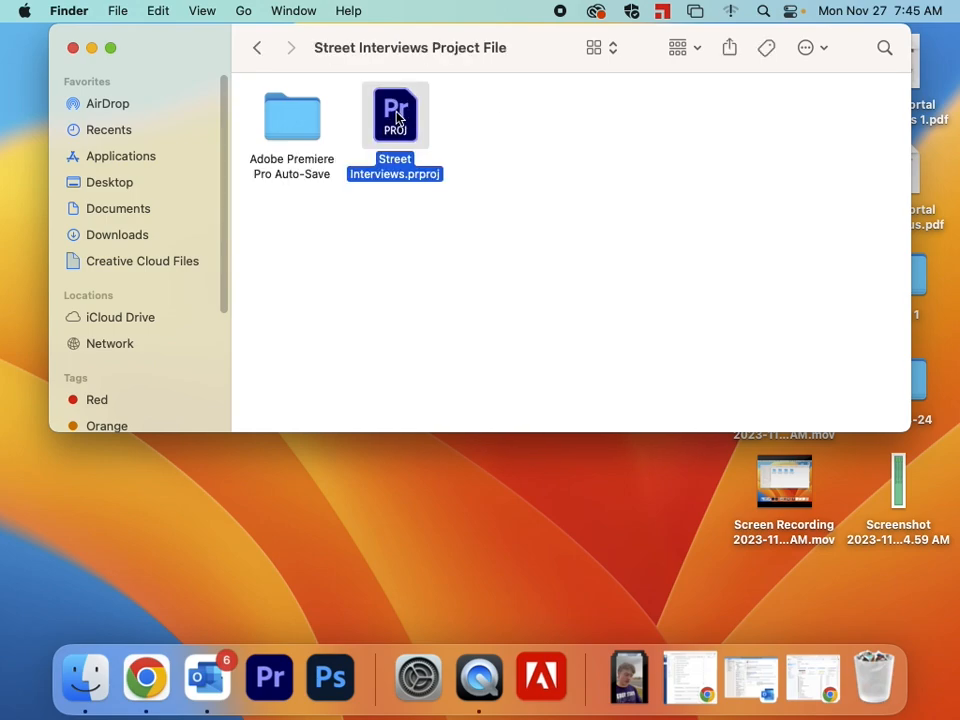
click(73, 48)
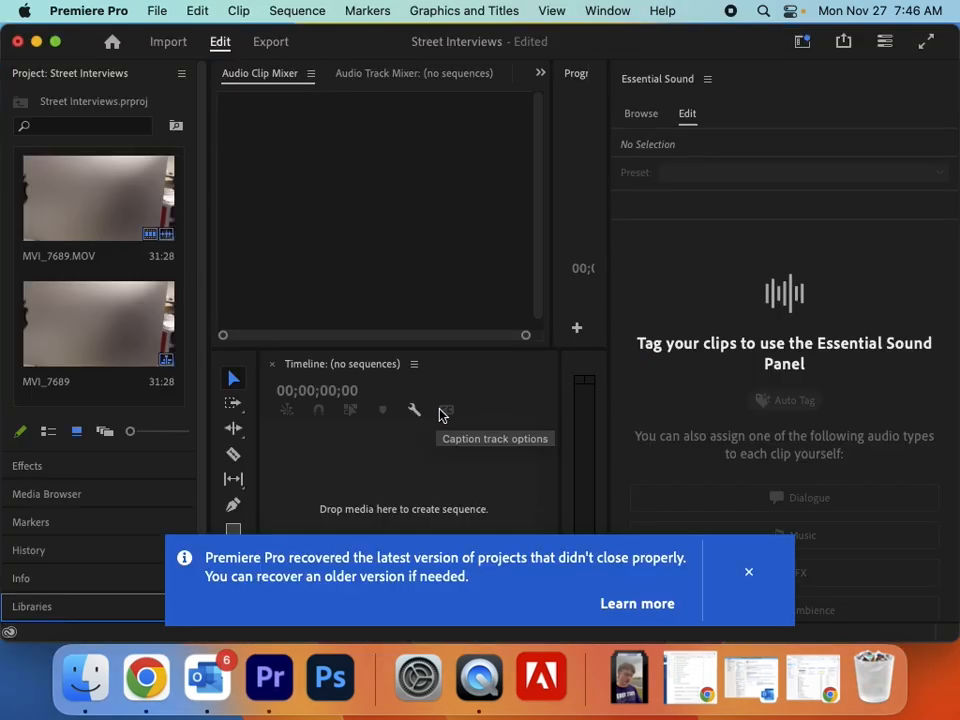
click(749, 575)
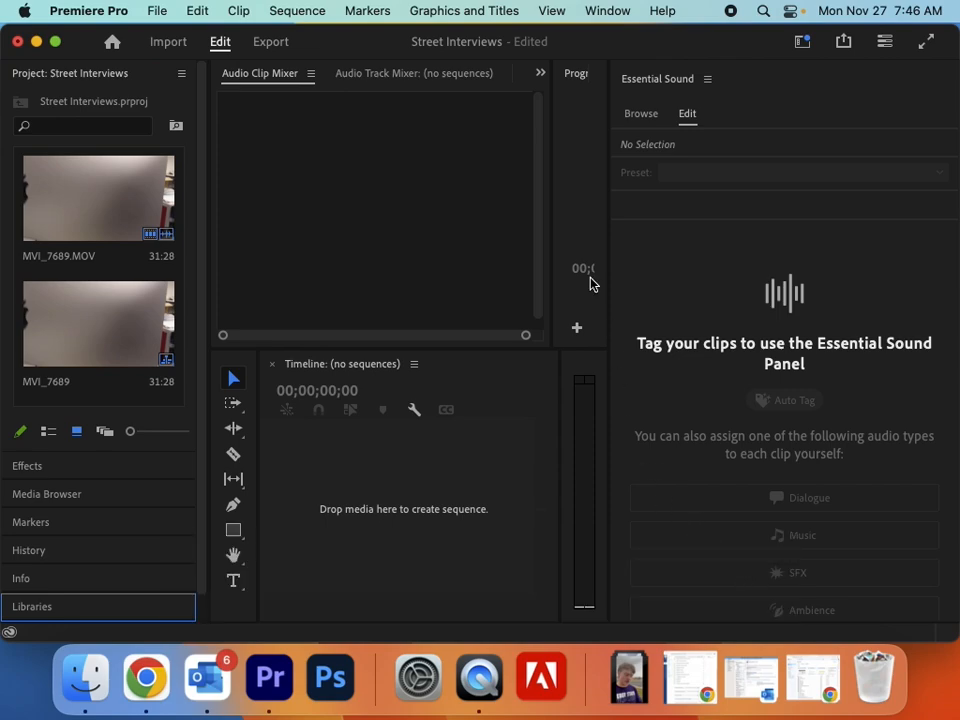
Switch the reopened project to the Editing workspace and open the MVI_7689 sequence in the timeline
click(809, 44)
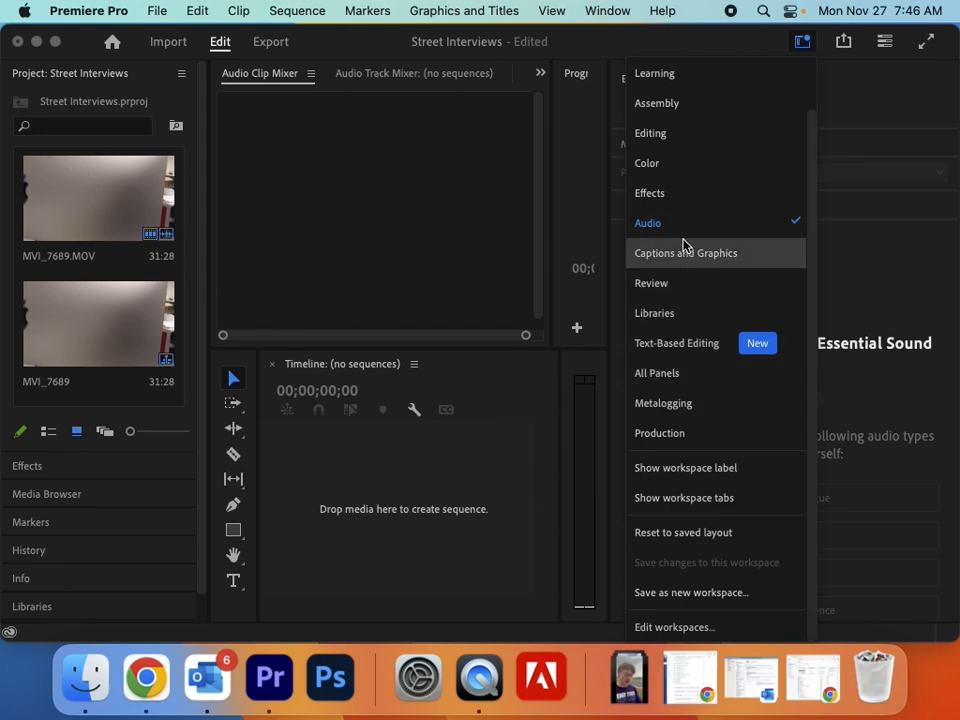
click(715, 43)
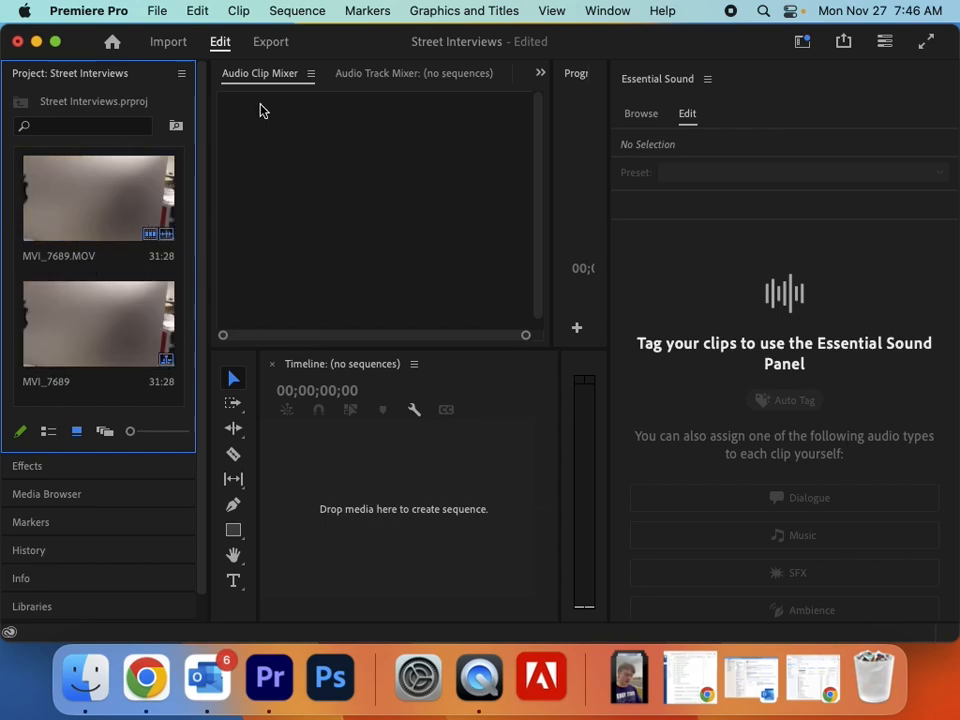
click(803, 42)
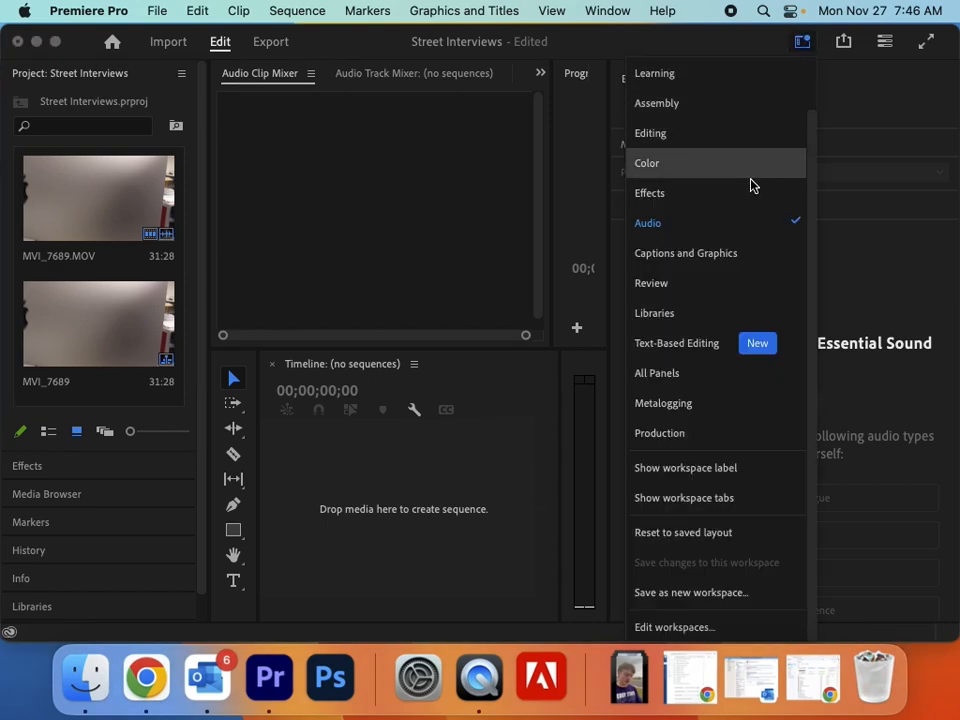
click(673, 136)
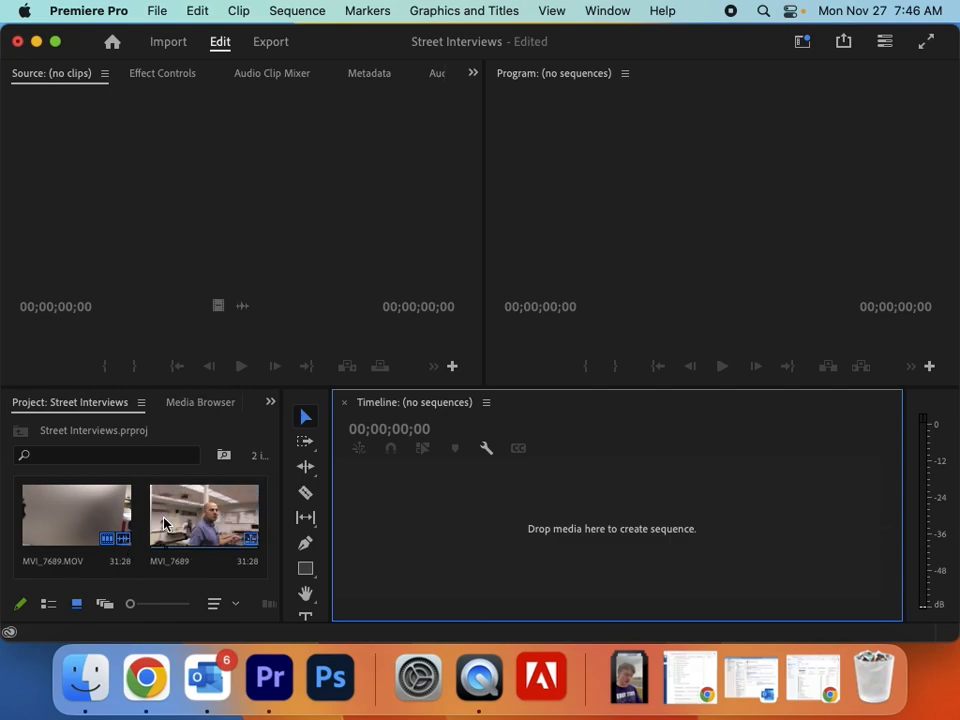
double_click(192, 517)
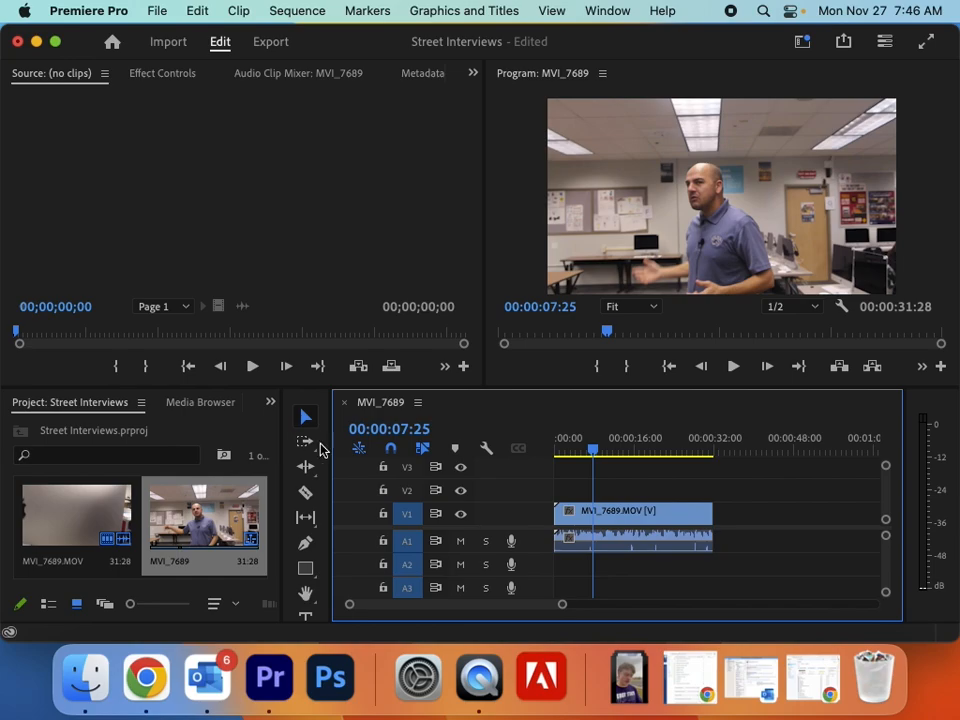
Select the MVI_7689.MOV clip in the sequence and switch to the Audio workspace
click(626, 514)
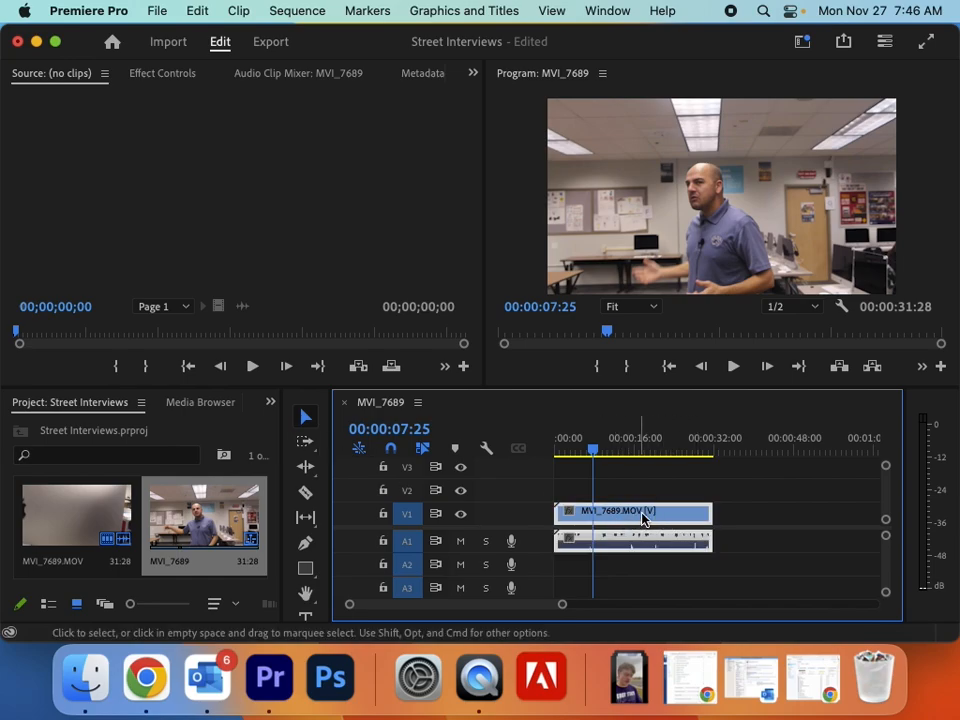
click(801, 43)
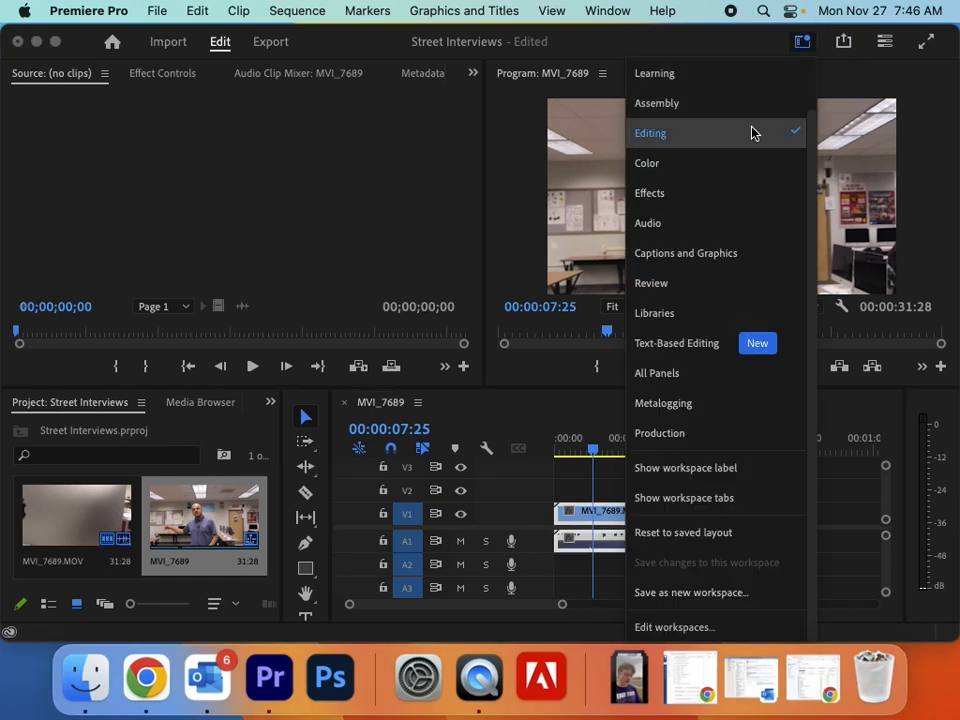
click(719, 223)
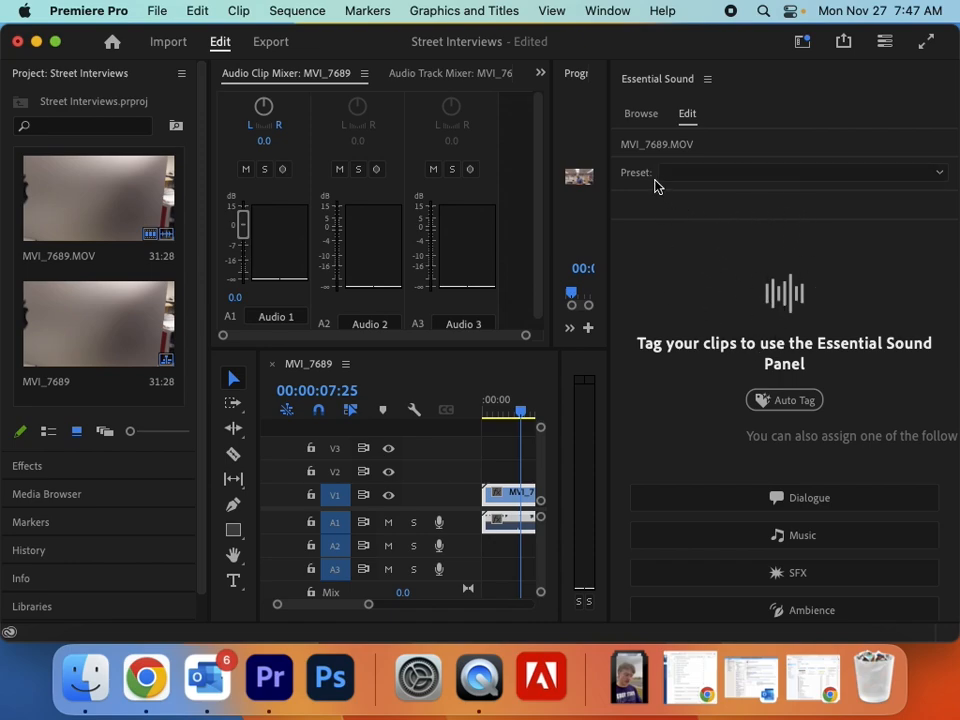
Apply the Clean Up Noisy Dialogue preset from the Dialogue category to the selected clip
click(773, 176)
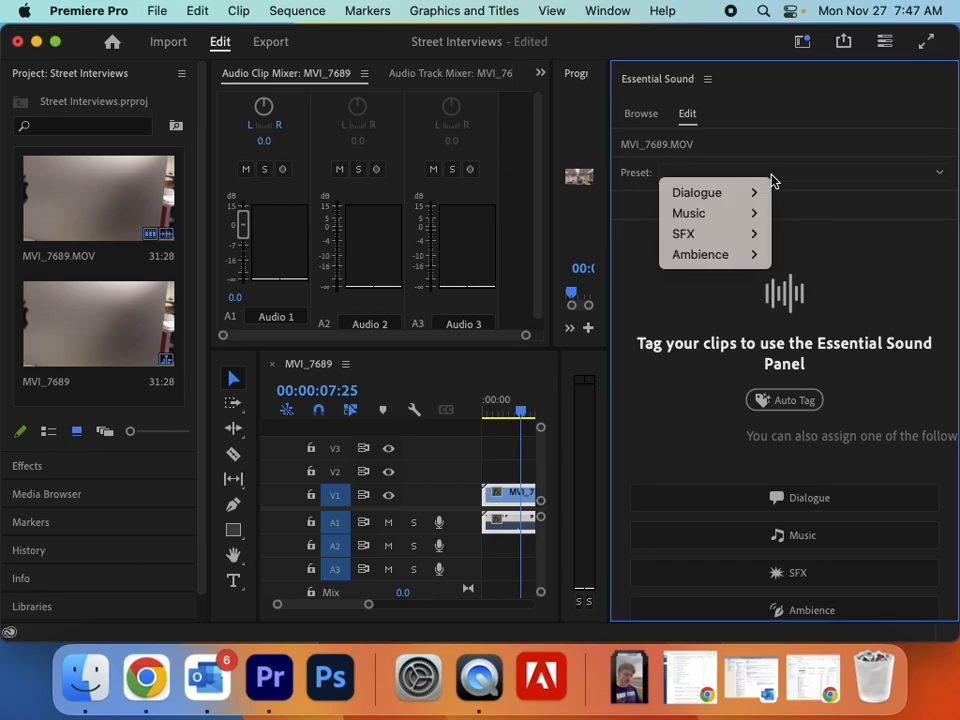
mouse_move(728, 202)
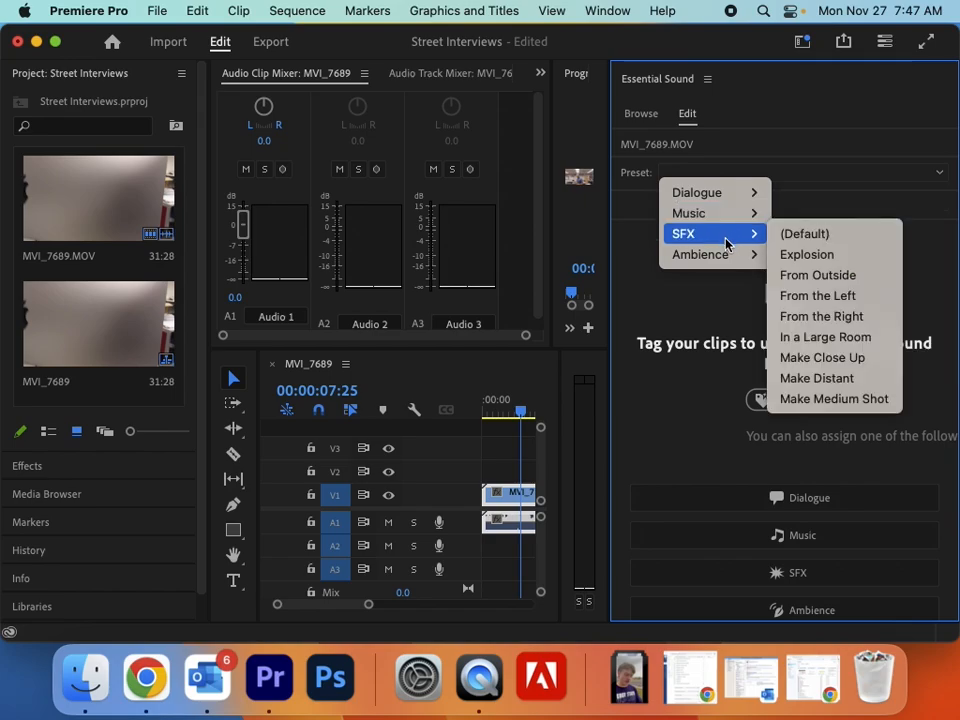
mouse_move(731, 262)
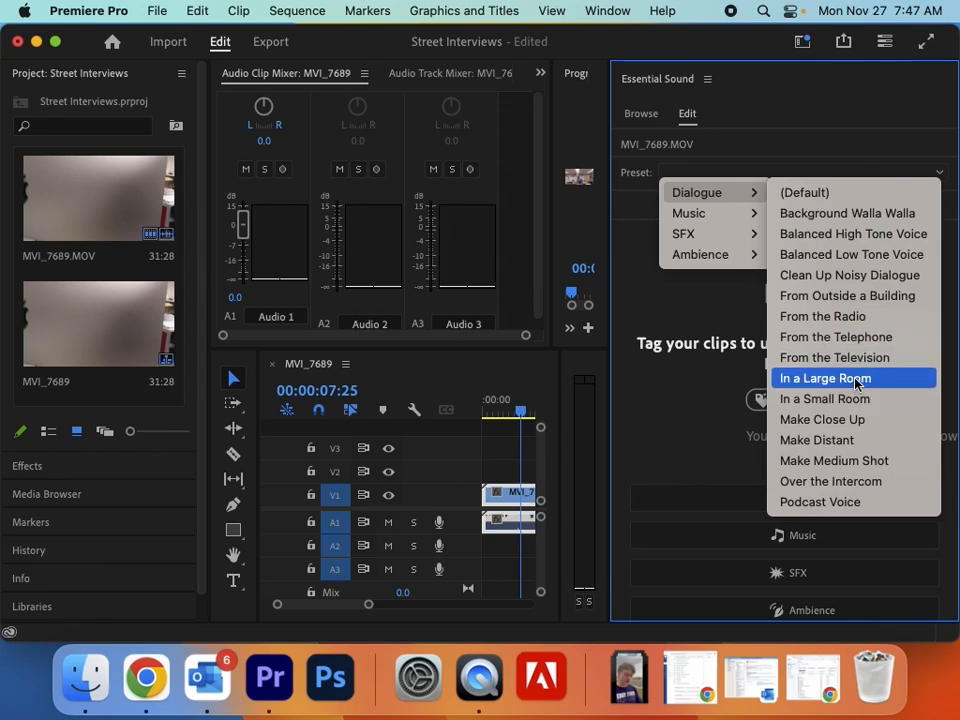
click(838, 277)
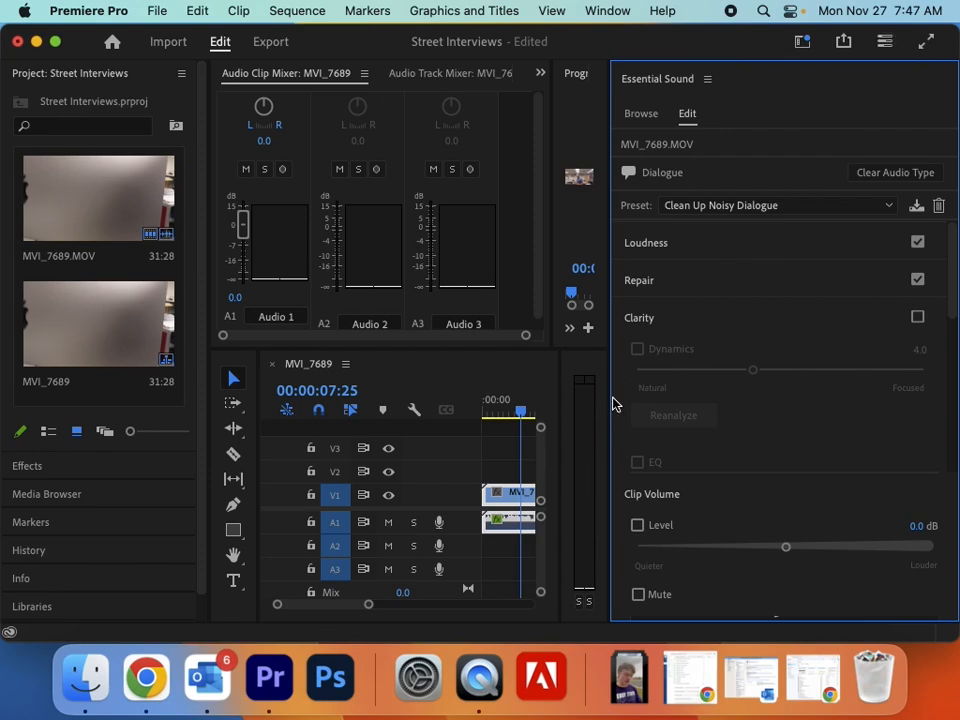
Listen to the opening seconds of the MVI_7689 sequence with the dialogue preset applied, raising the system volume and replaying from the start
click(519, 514)
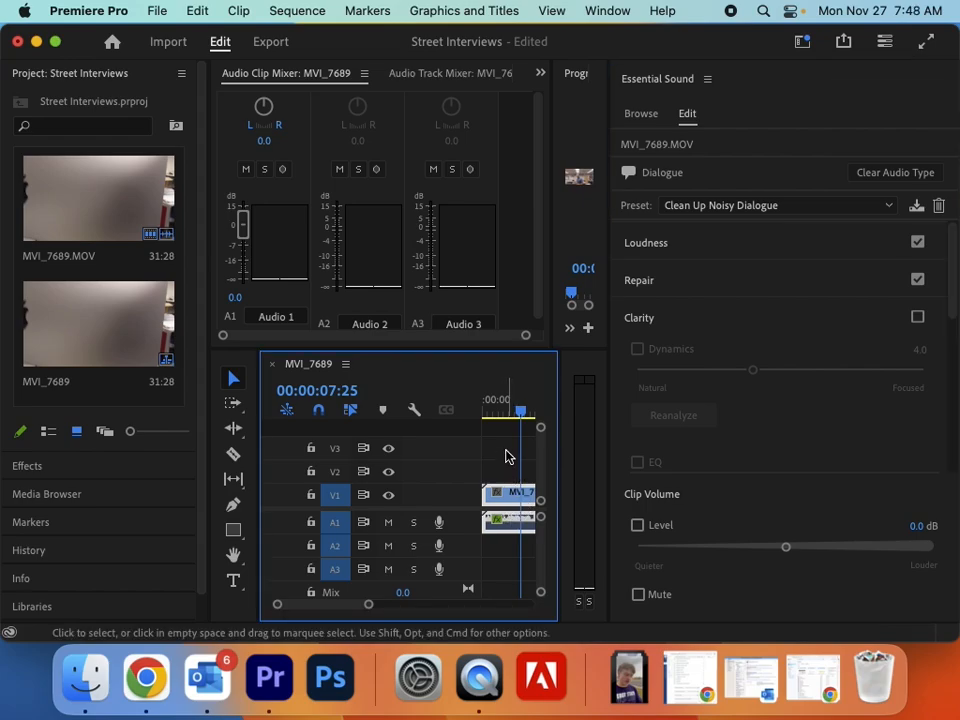
key(space)
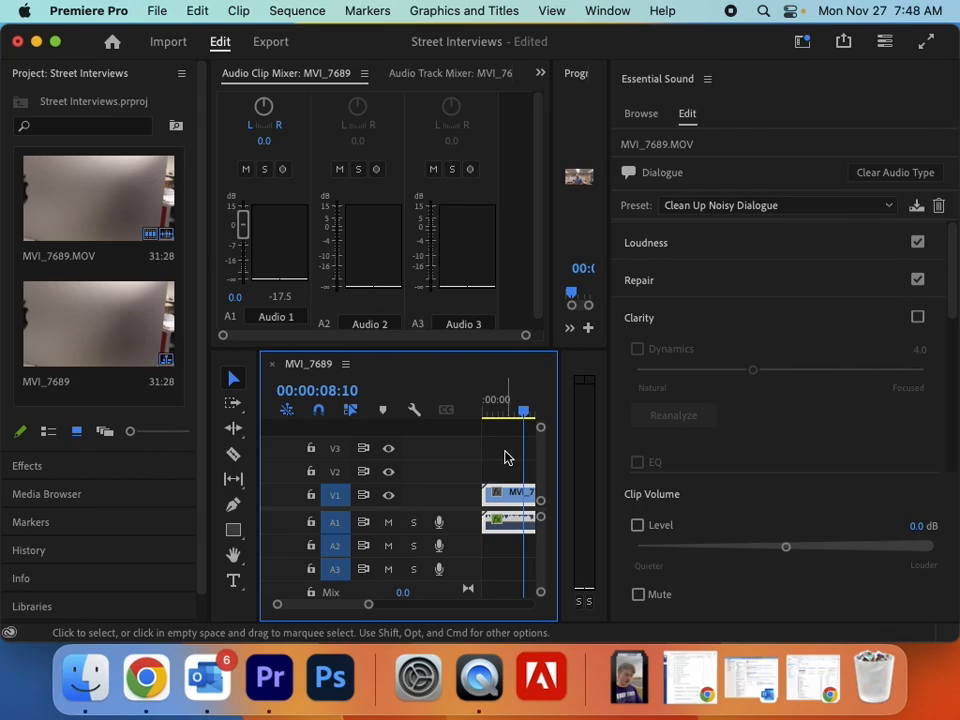
key(XF86AudioRaiseVolume)
click(486, 411)
key(space)
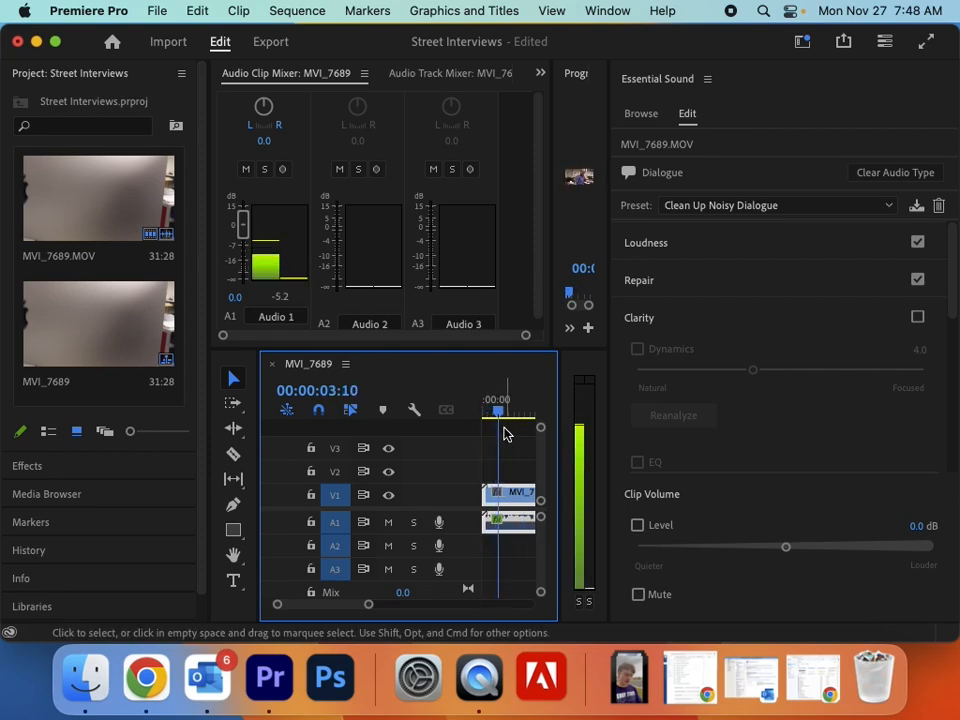
key(space)
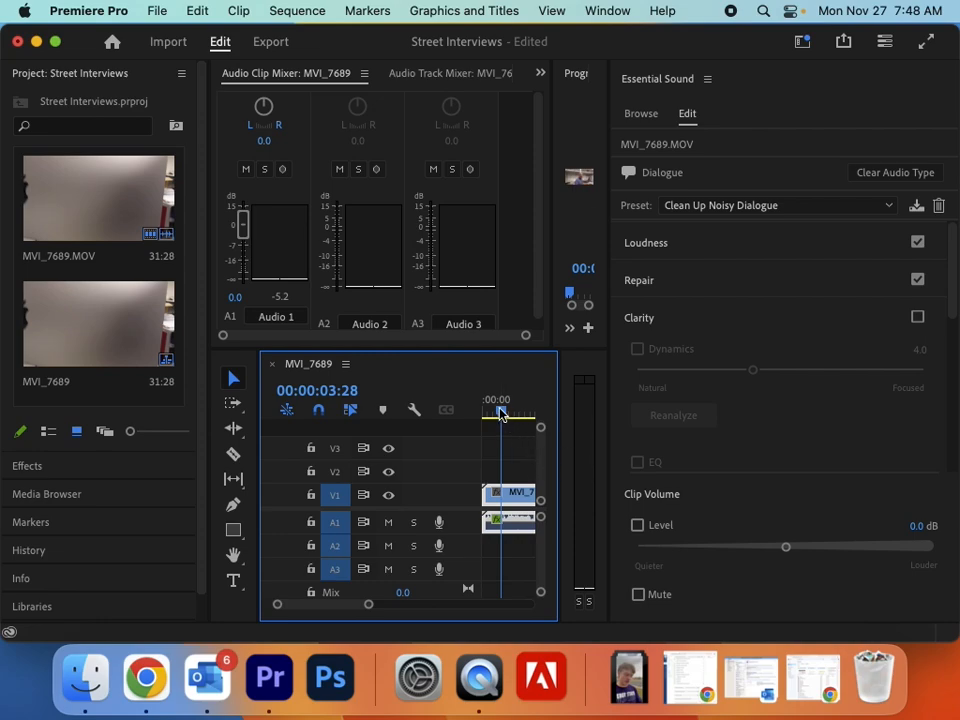
drag(499, 412, 479, 417)
key(space)
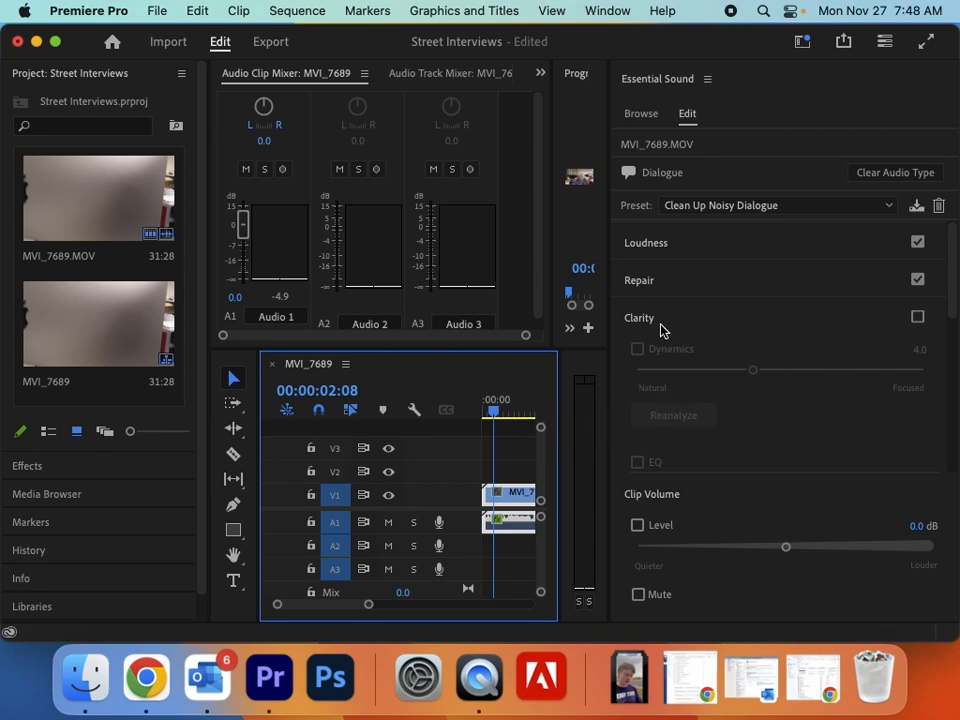
Expand the Loudness settings, collapse the Clarity settings, and play a short stretch of the sequence to check its volume
click(664, 247)
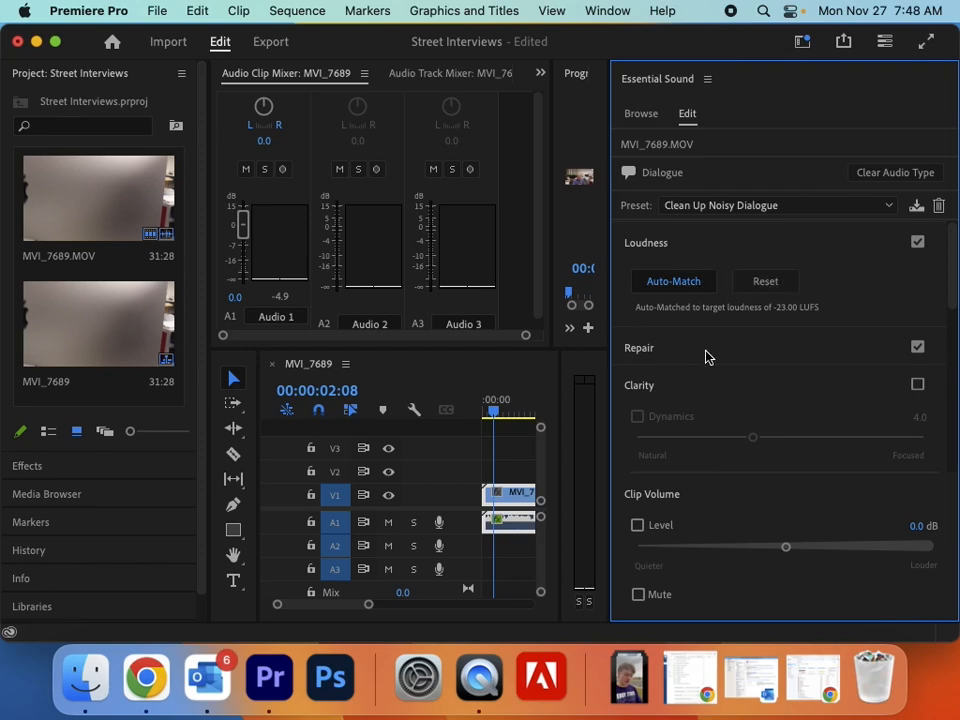
click(664, 390)
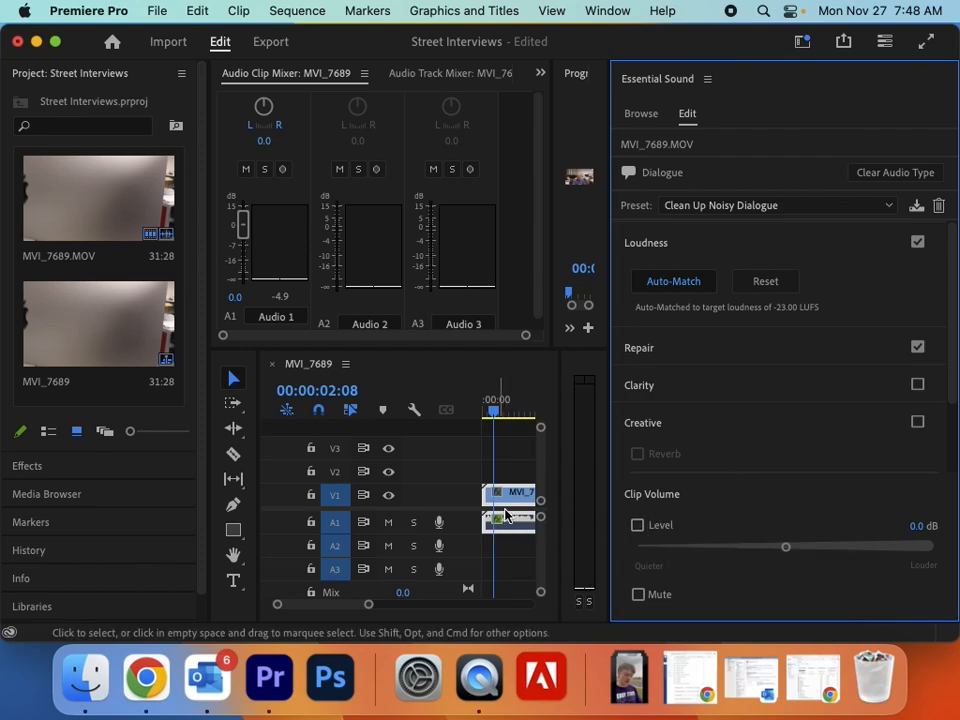
key(space)
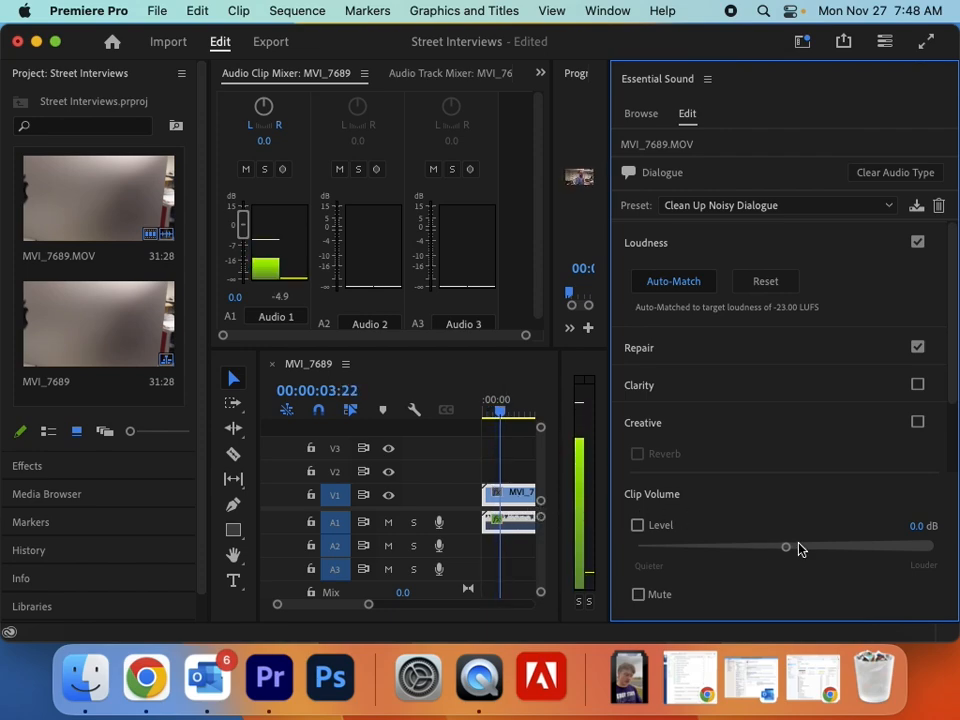
key(space)
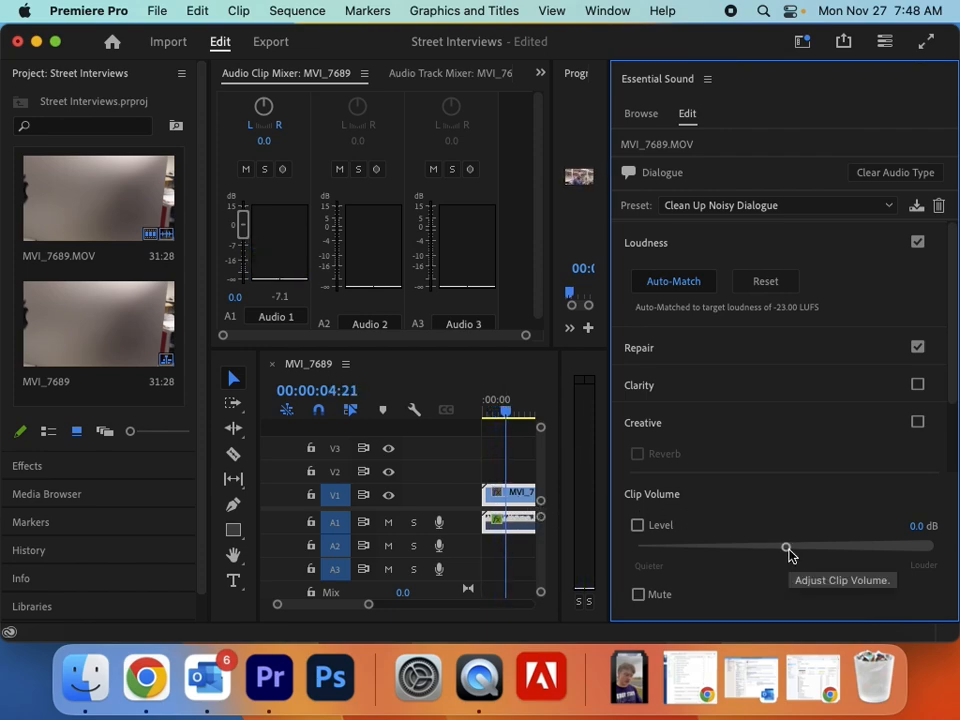
Try raising the MVI_7689.MOV clip volume to 6.0 dB and other louder levels, then set it back to 0 dB
drag(788, 550, 881, 551)
key(space)
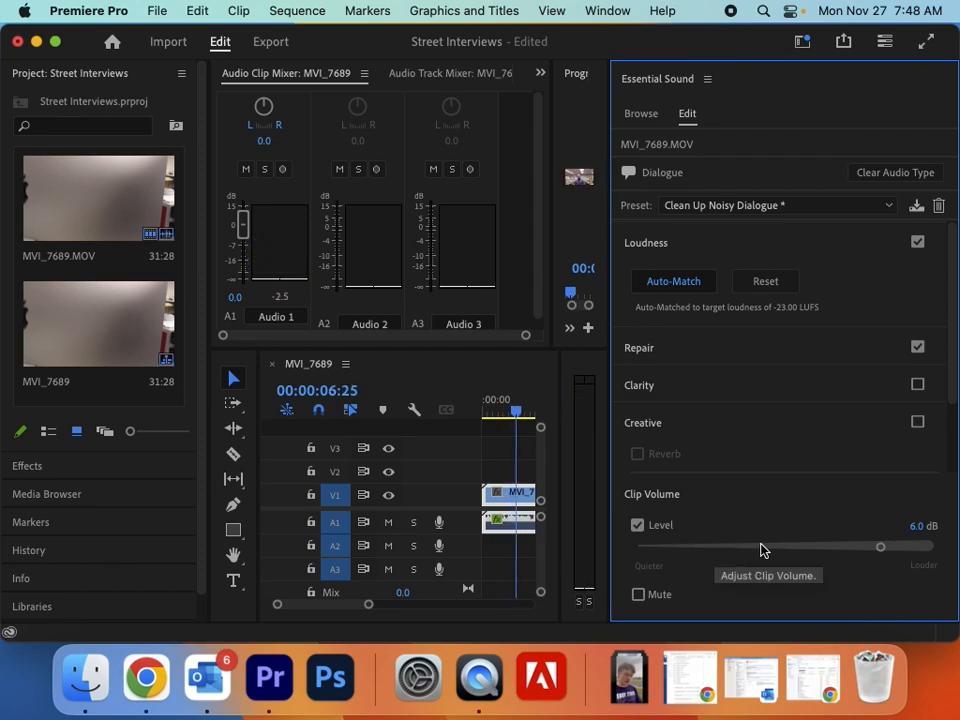
drag(883, 551, 868, 556)
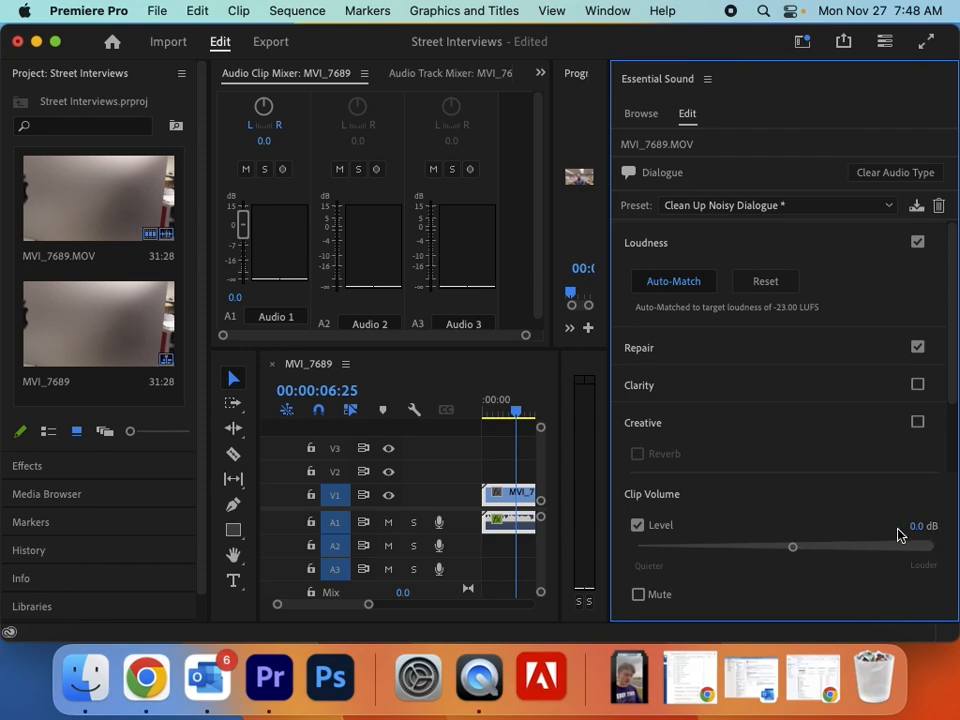
click(848, 549)
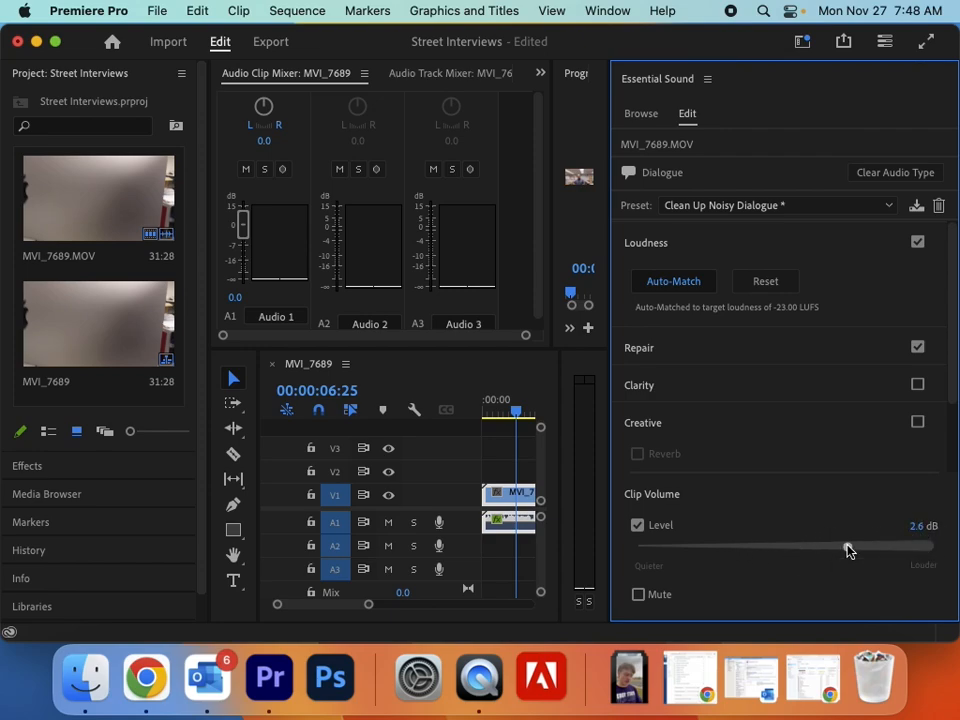
click(912, 530)
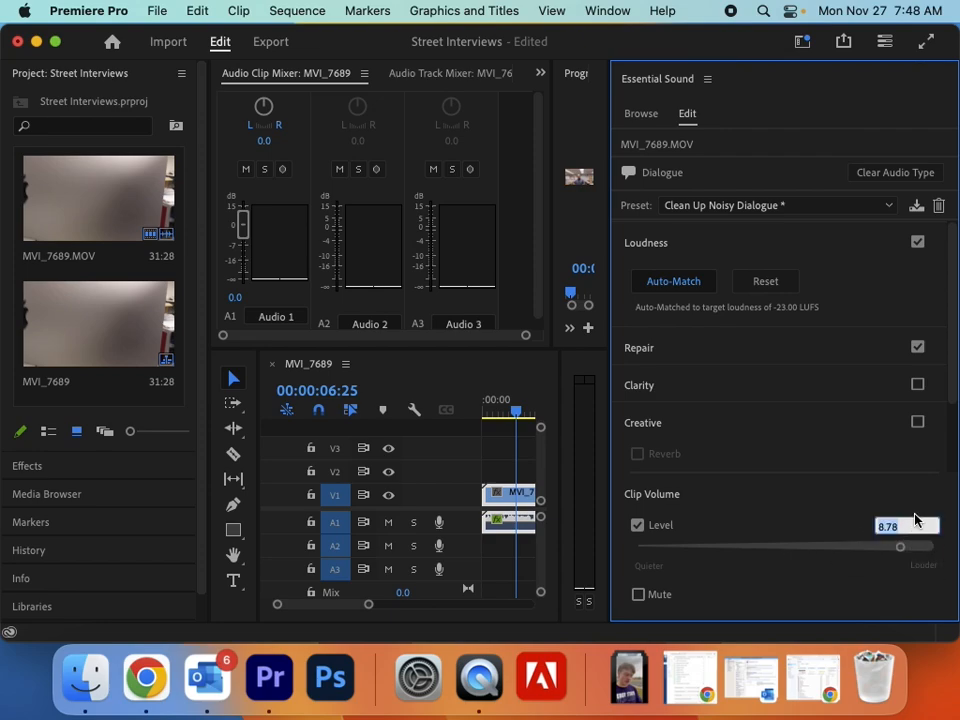
text(0)
key(Return)
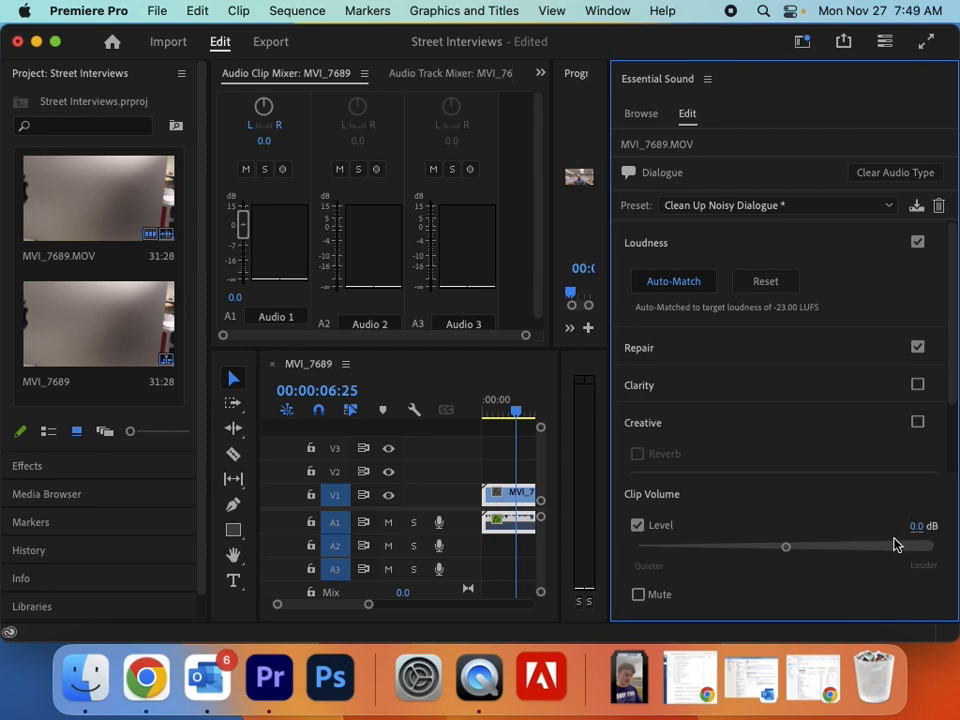
Scroll through the dialogue settings and open the list of workspaces
drag(955, 345, 950, 291)
click(802, 44)
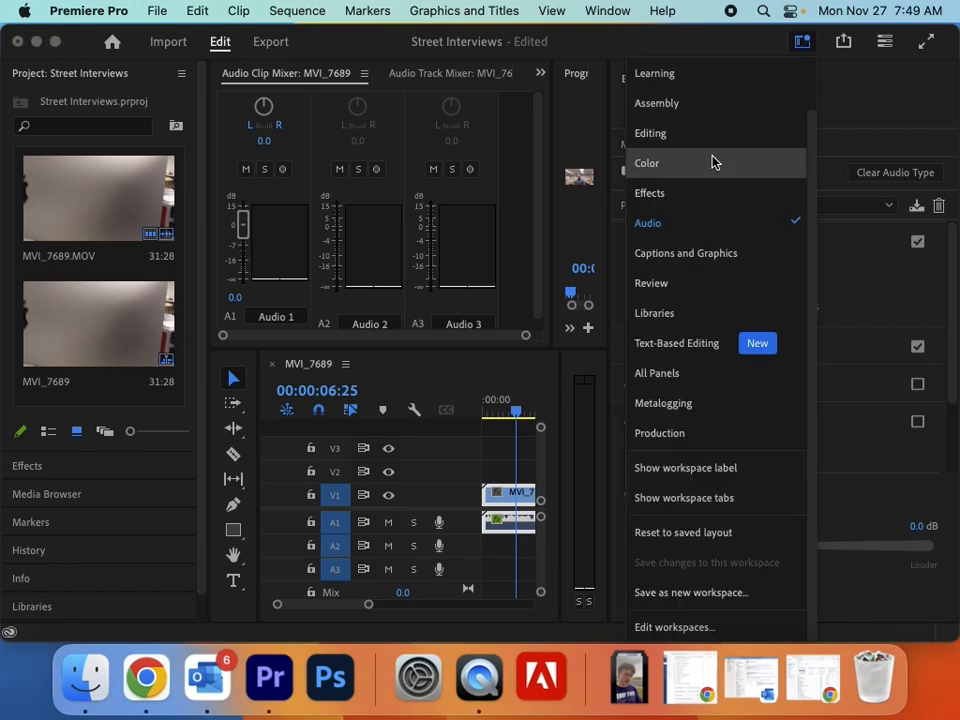